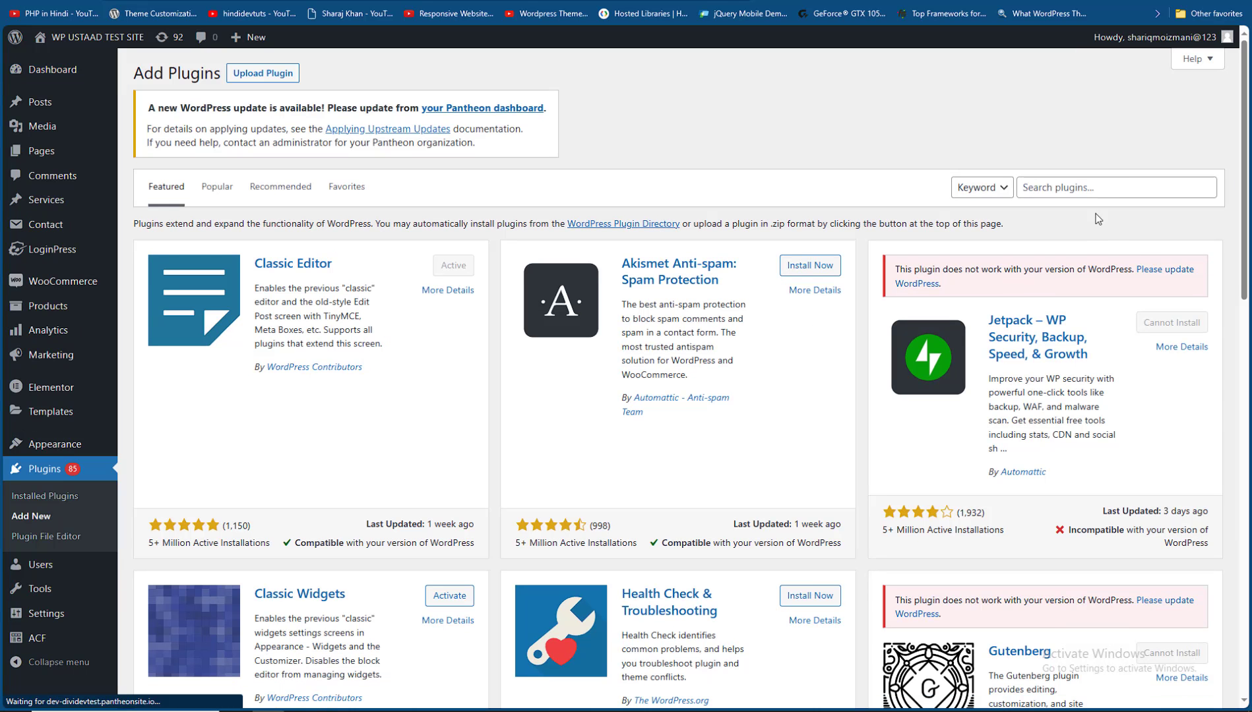
# Search the plugin directory for "stripe" and activate the WooCommerce Stripe Payment Gateway plugin.
pyautogui.click(1089, 187)
pyautogui.write('str')
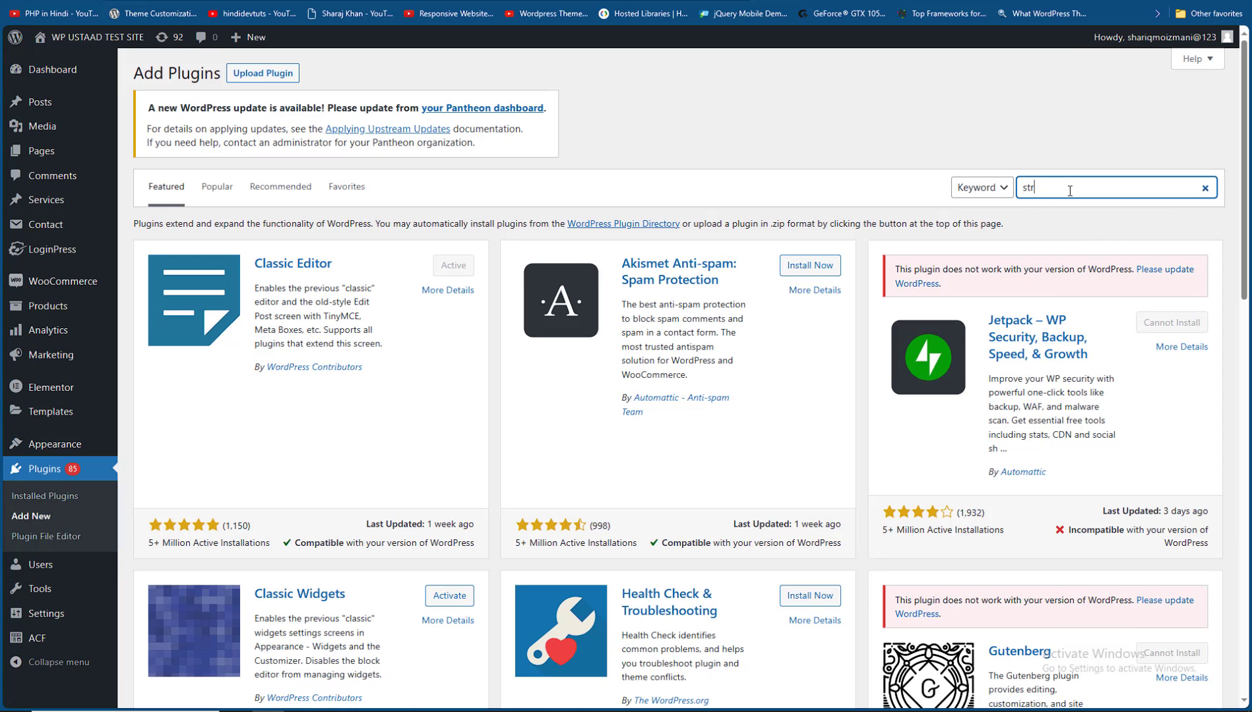
pyautogui.write('ipe')
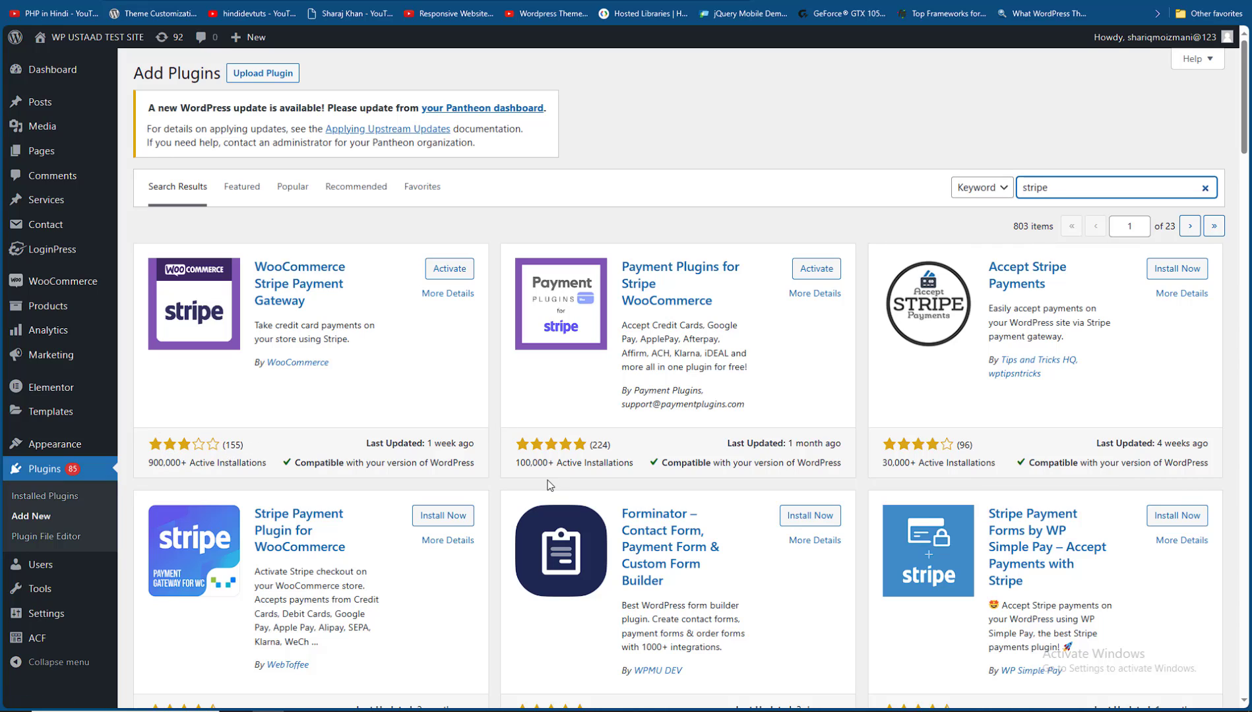
pyautogui.click(447, 270)
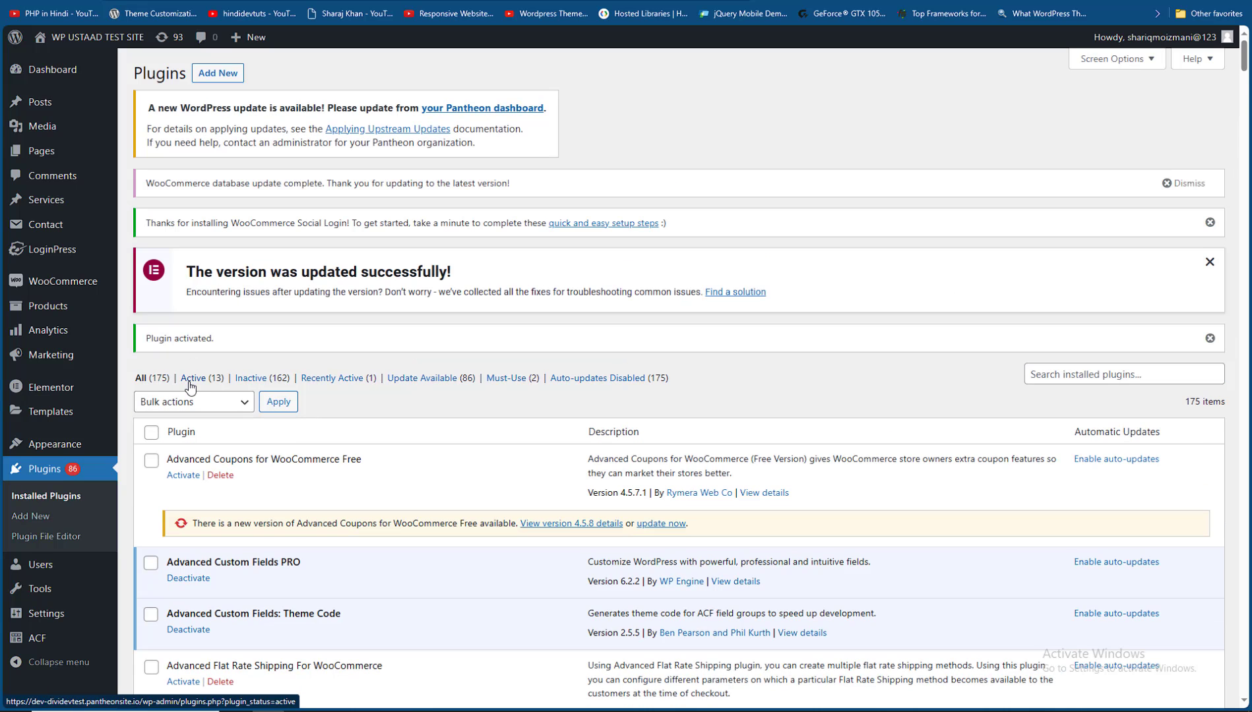
# Filter the installed plugins to the active ones and open the settings of WooCommerce Stripe Gateway.
pyautogui.click(193, 377)
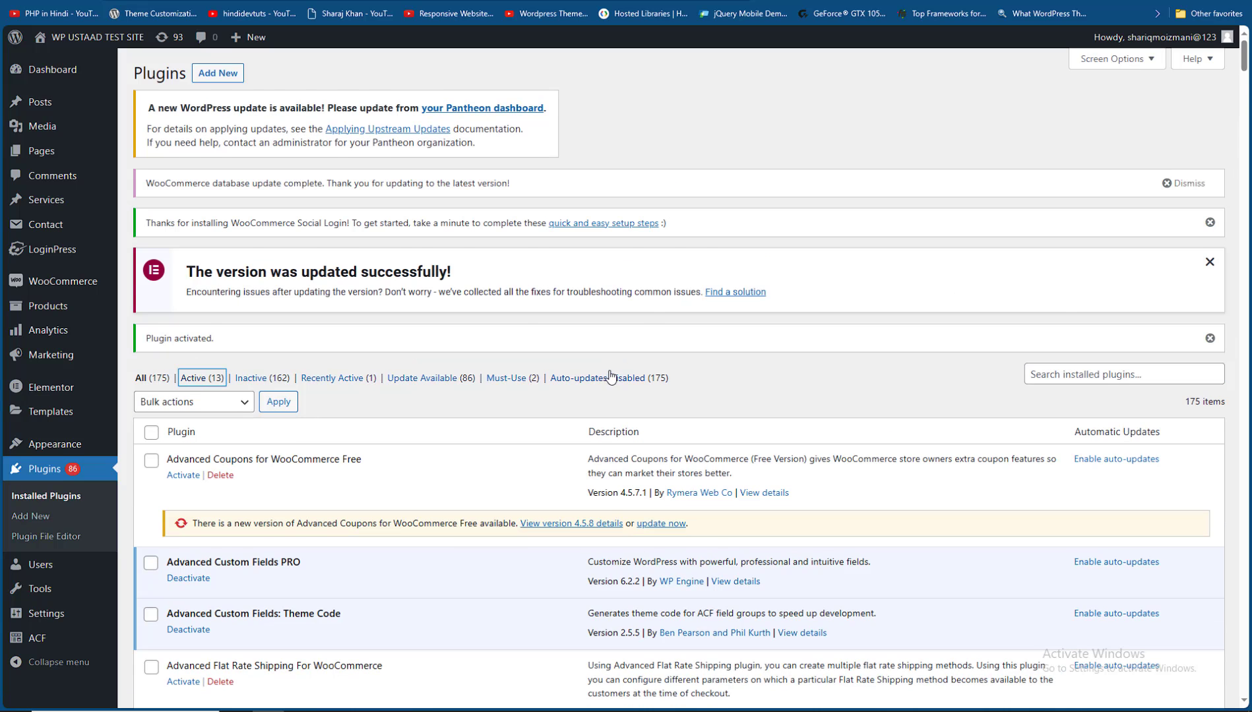
pyautogui.scroll(-10, 610, 375)
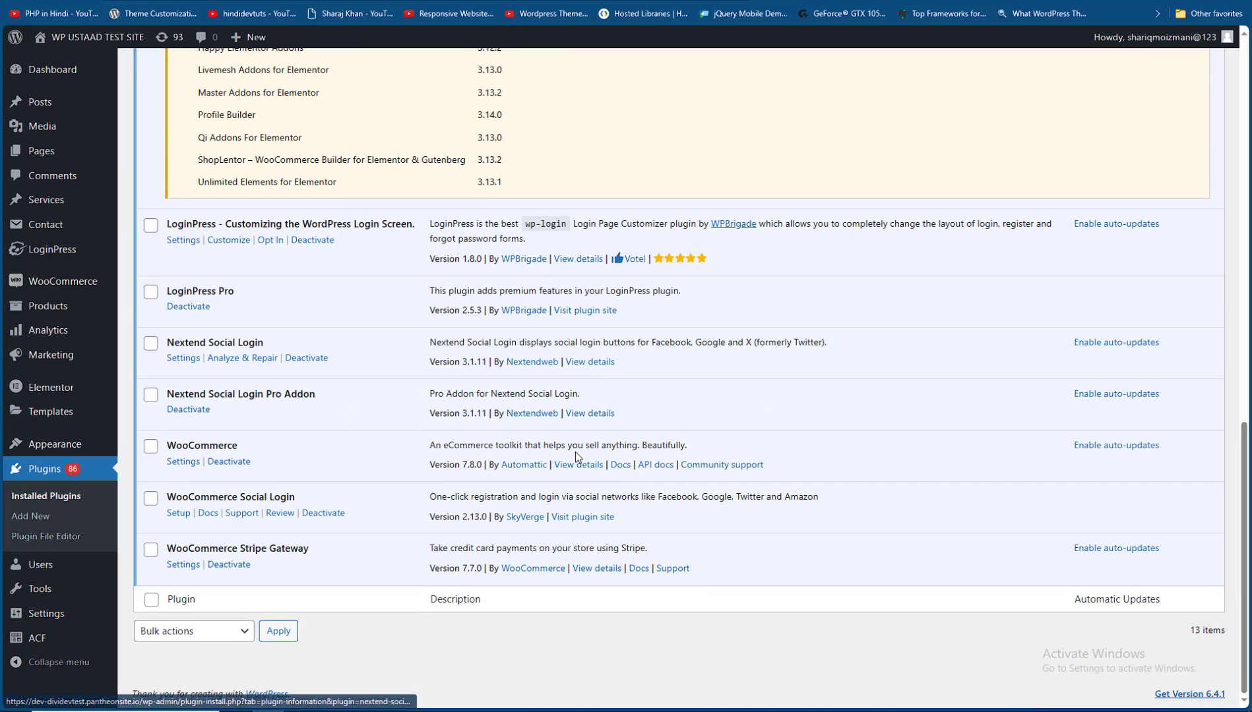
pyautogui.click(182, 565)
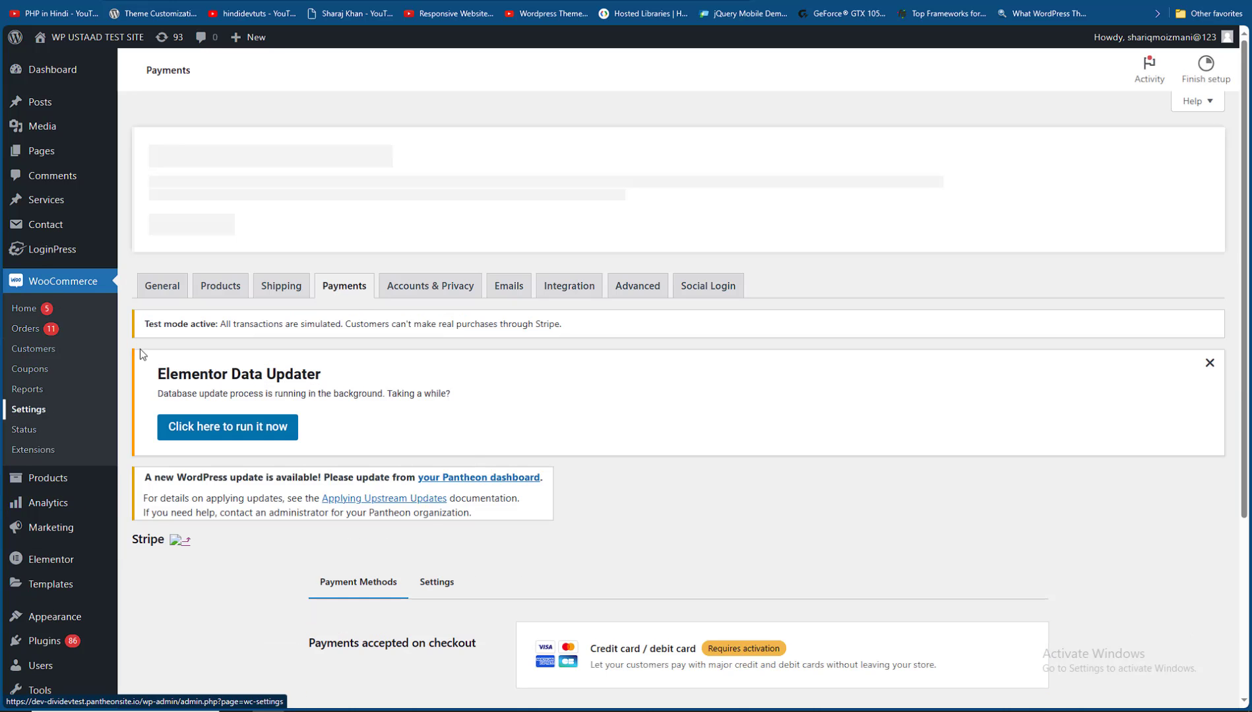
pyautogui.scroll(-2, 836, 276)
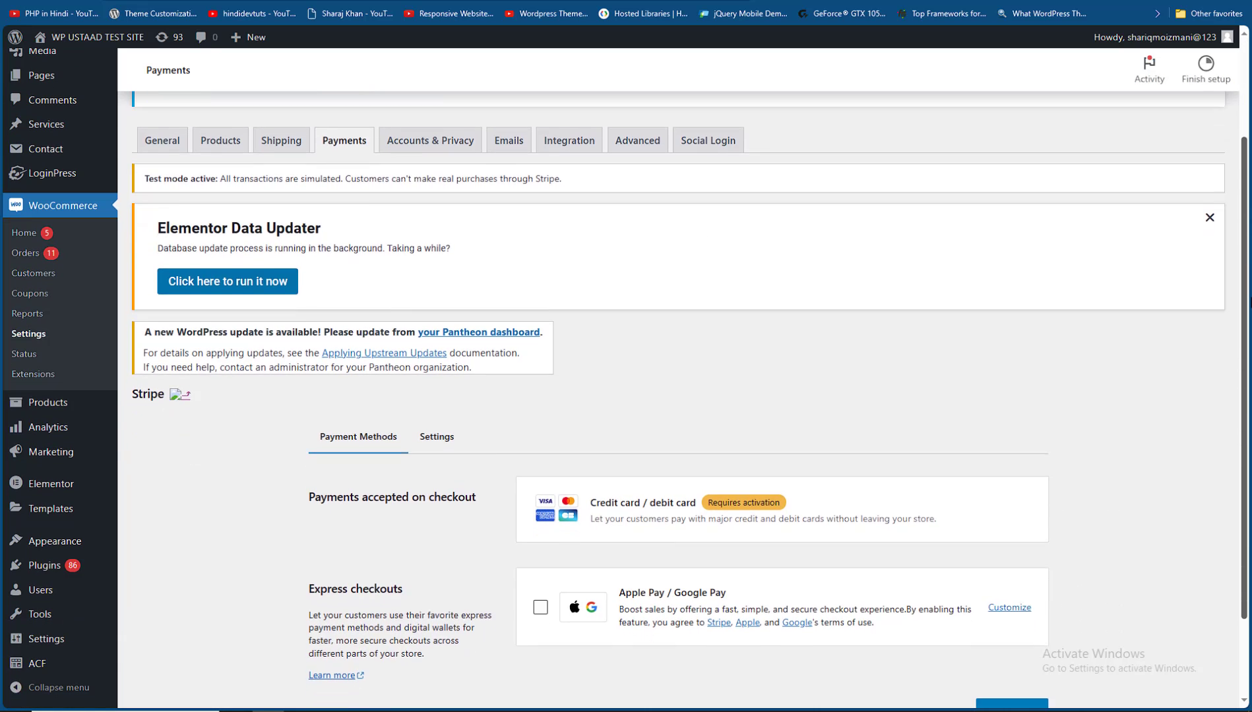
pyautogui.scroll(-2, 963, 318)
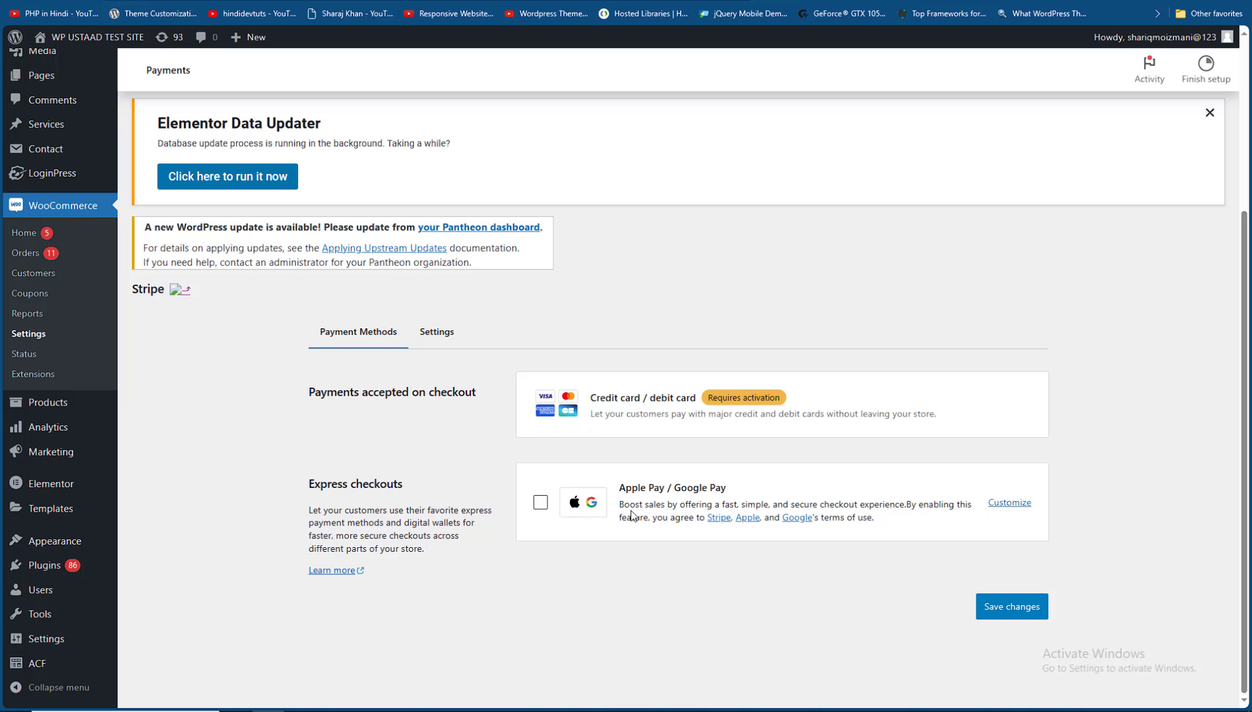
# In the Stripe gateway's general settings, keep test mode enabled and open the test account keys and webhooks for editing.
pyautogui.click(450, 336)
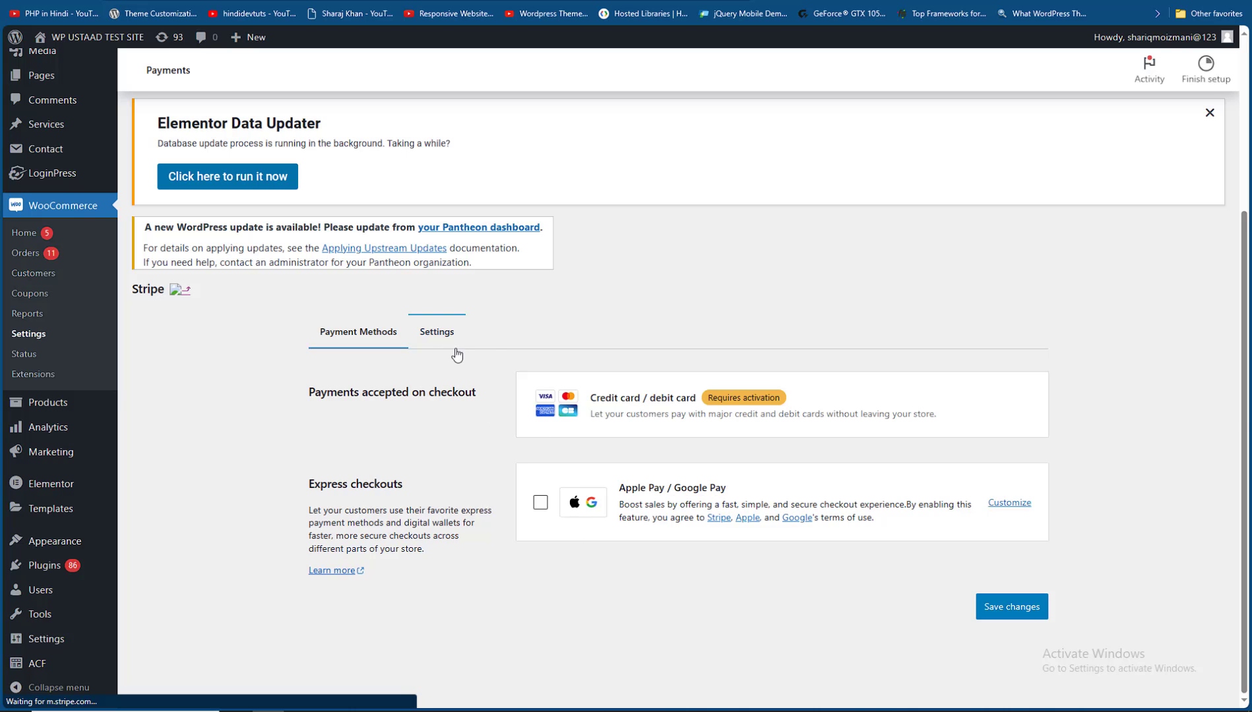
pyautogui.scroll(-3, 726, 409)
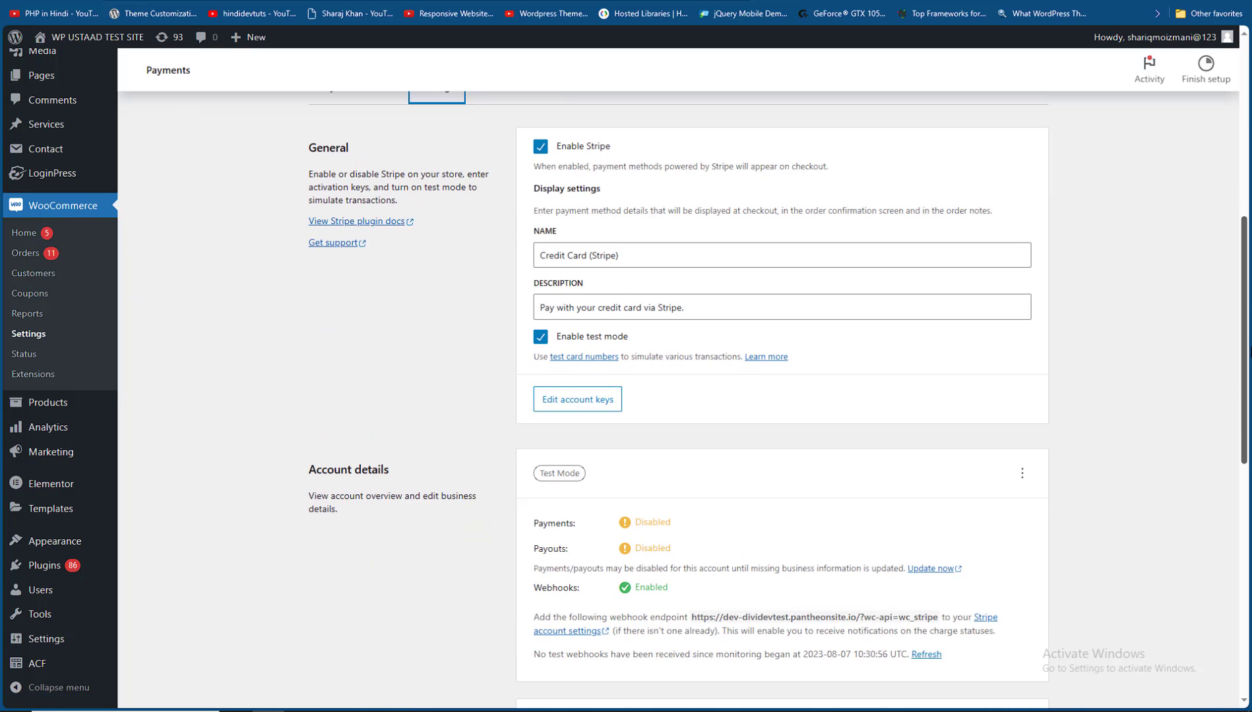
pyautogui.scroll(1, 601, 435)
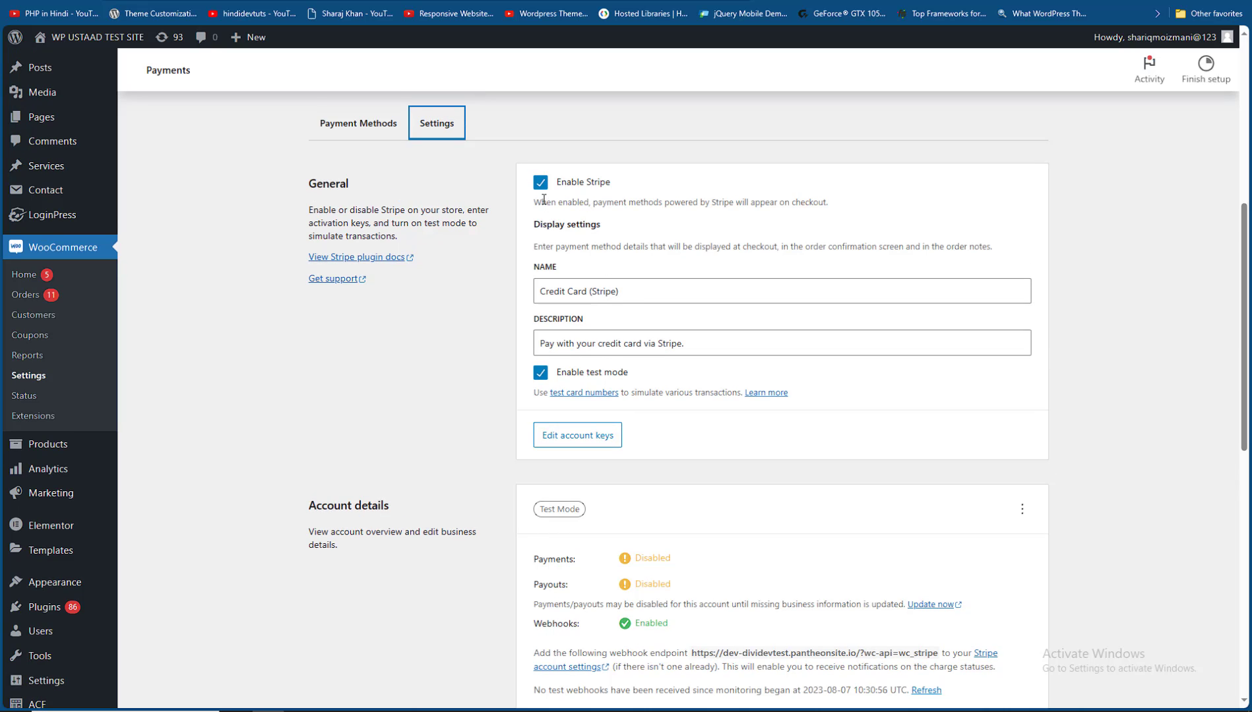
pyautogui.click(542, 376)
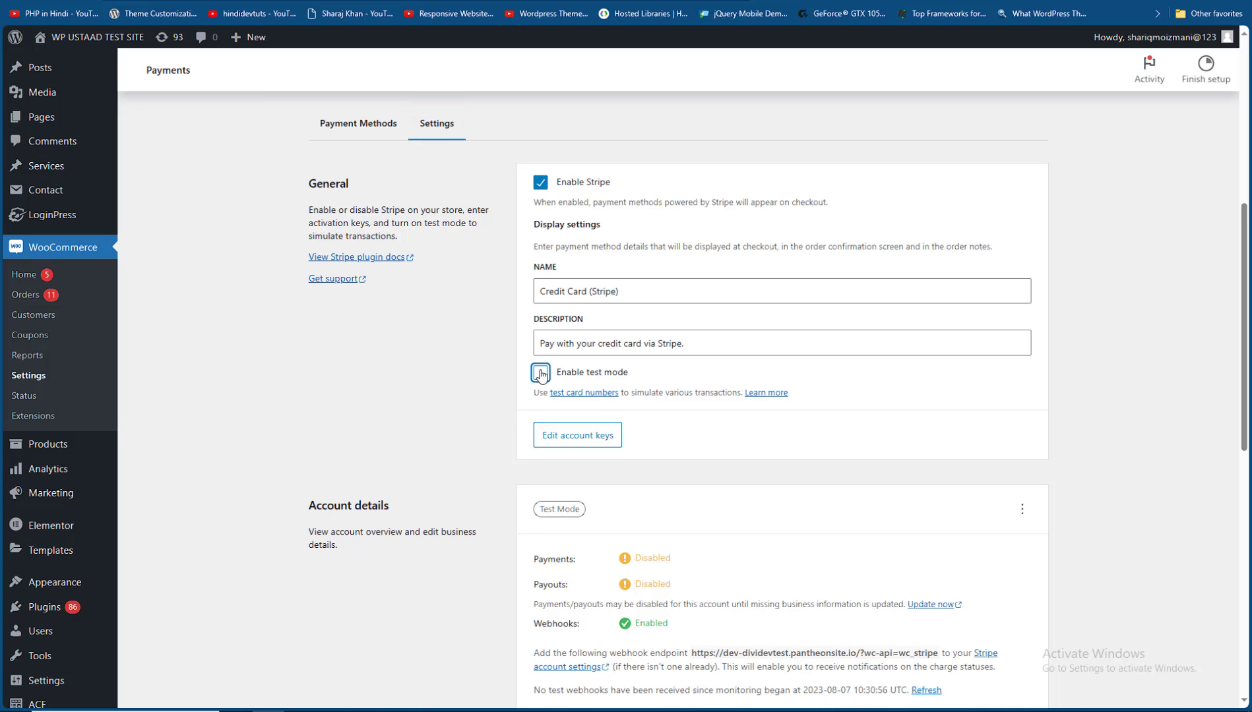
pyautogui.click(542, 374)
pyautogui.click(560, 435)
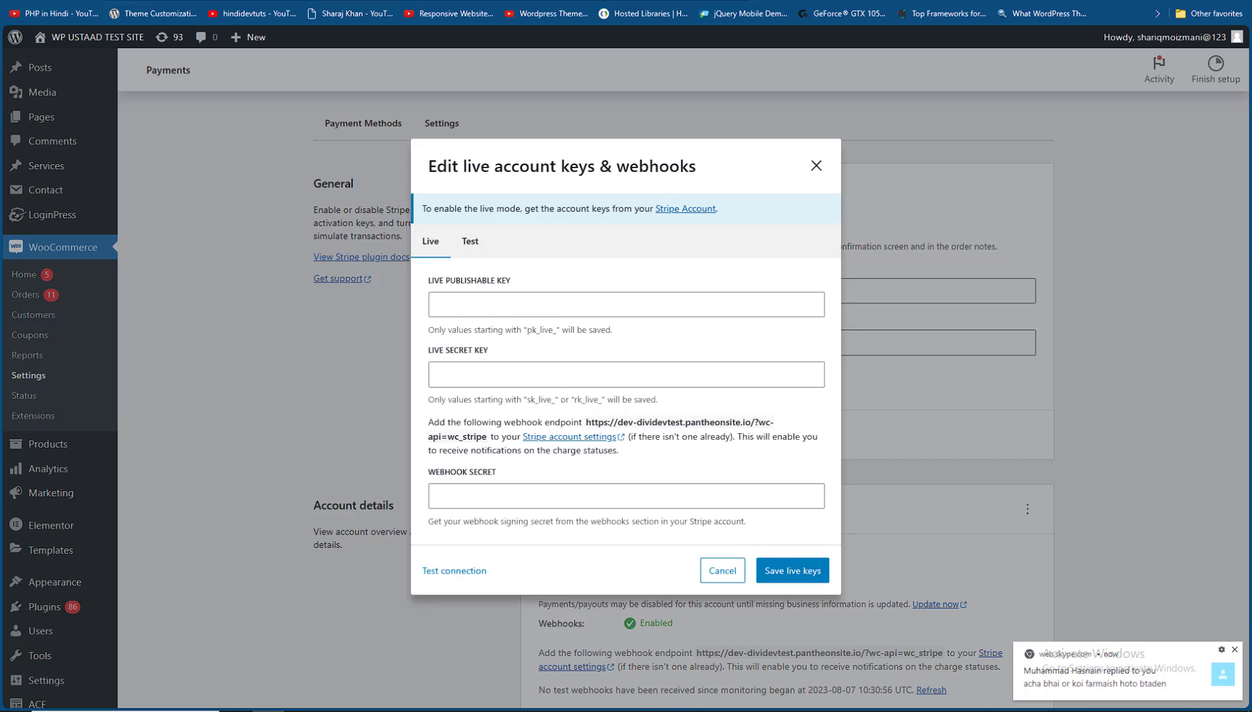
pyautogui.click(476, 243)
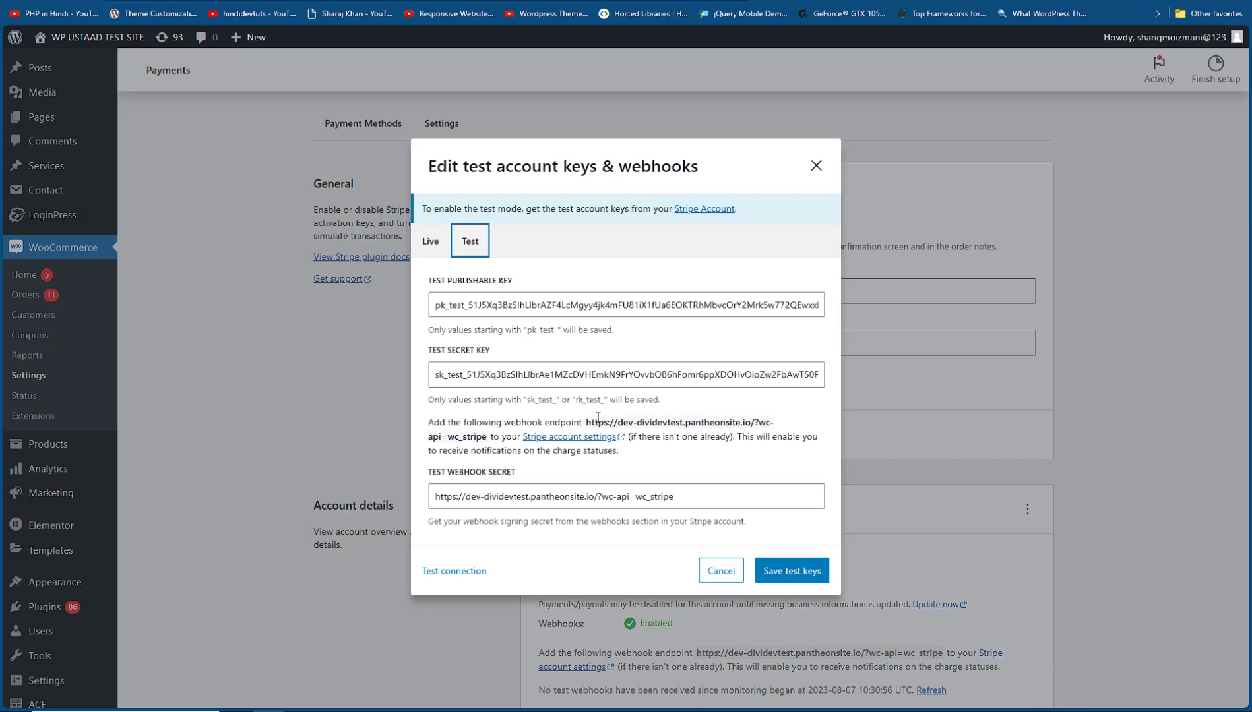
# Switch to the Stripe website, open its dashboard and show the developer API keys.
pyautogui.moveTo(589, 422); pyautogui.dragTo(520, 436)
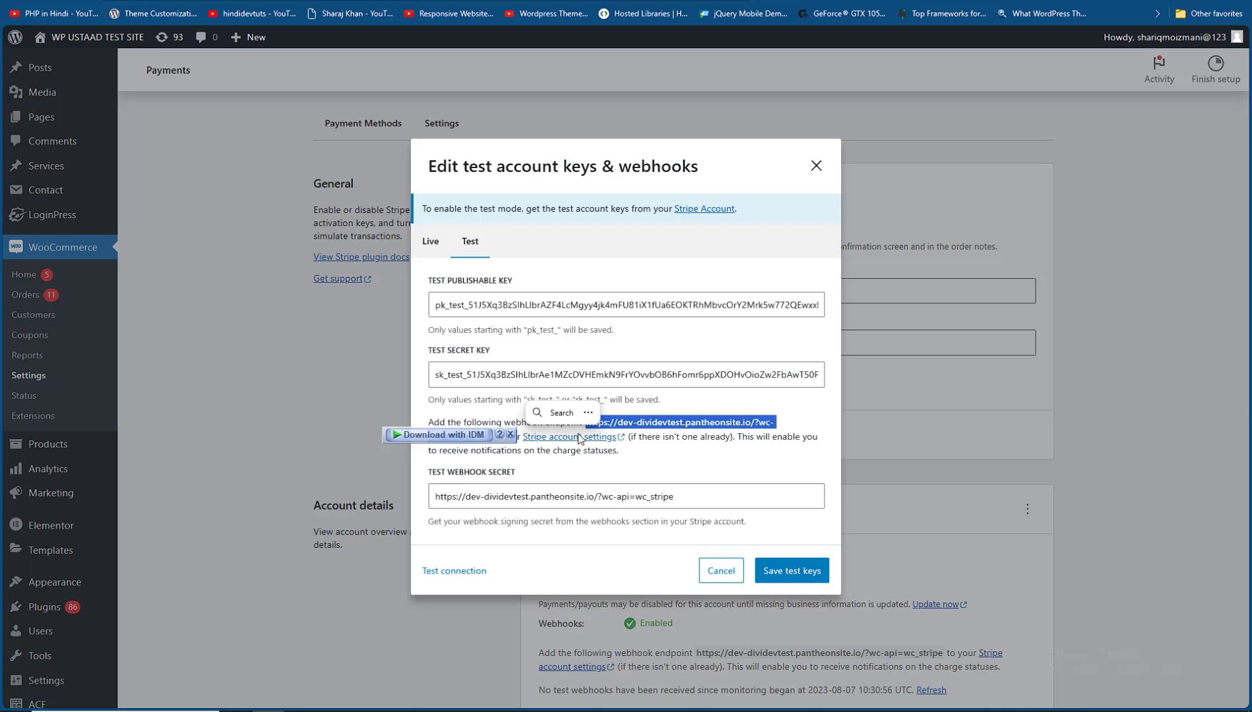
pyautogui.click(582, 444)
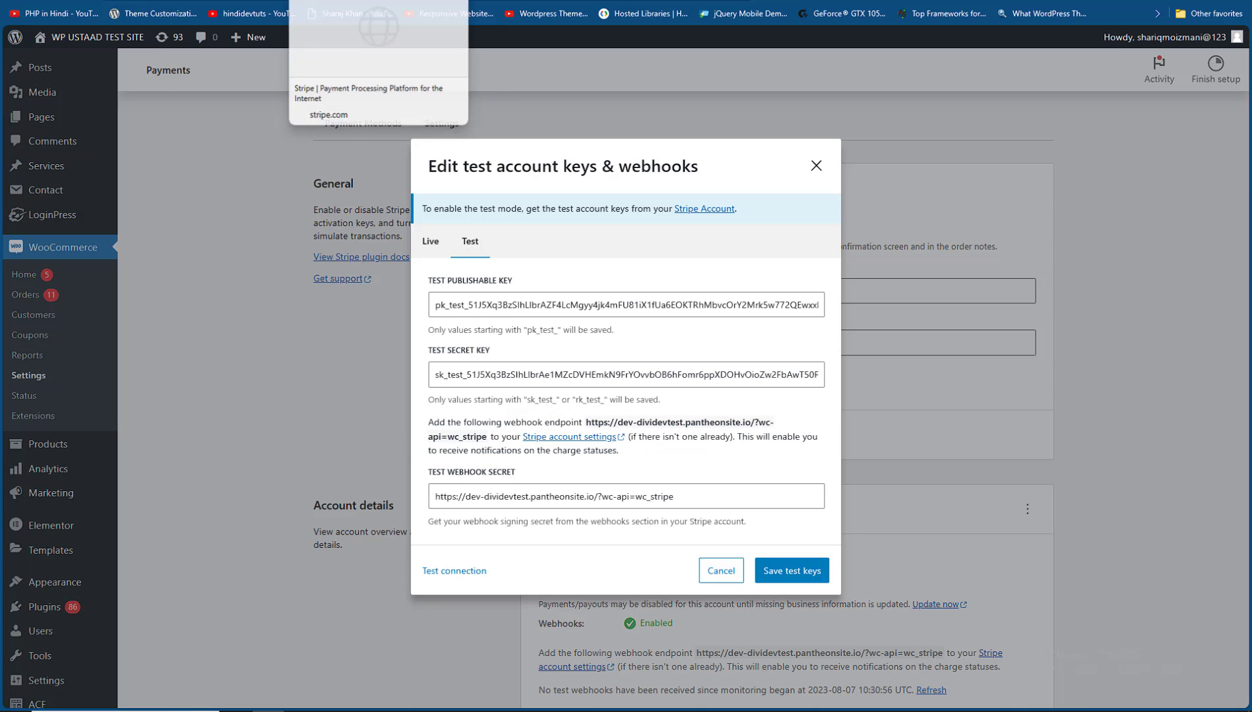
pyautogui.click(369, 2)
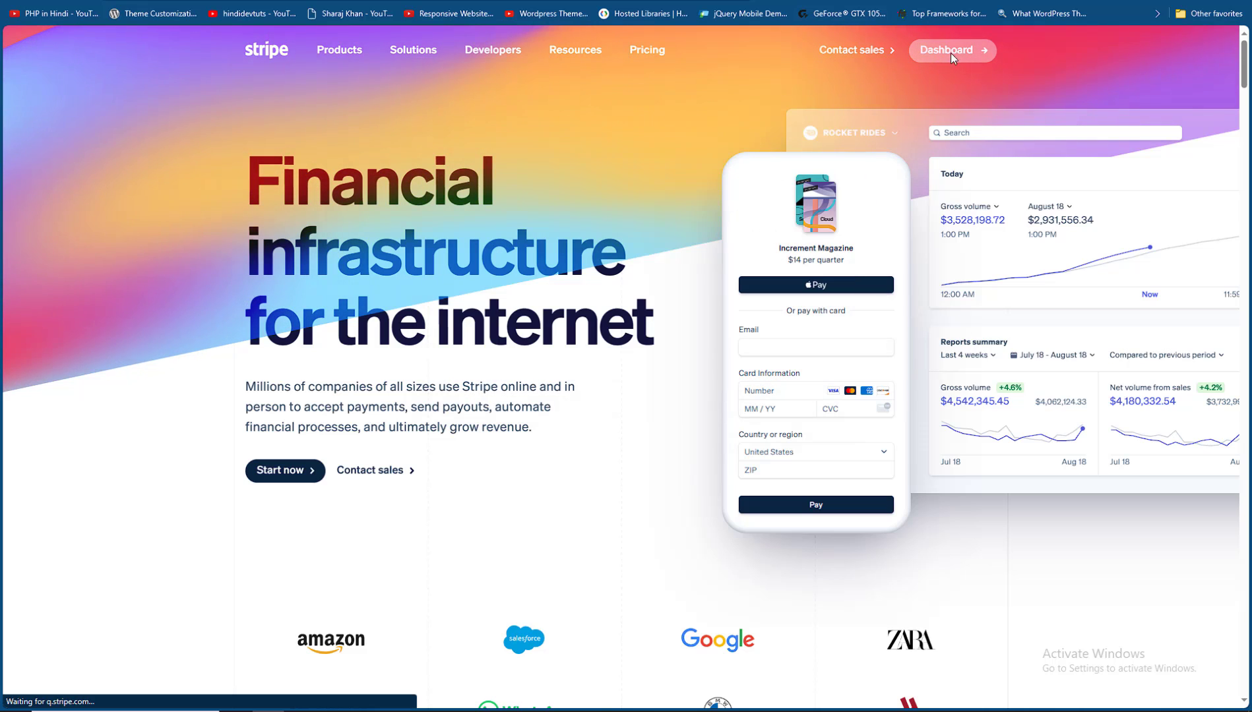
pyautogui.click(950, 53)
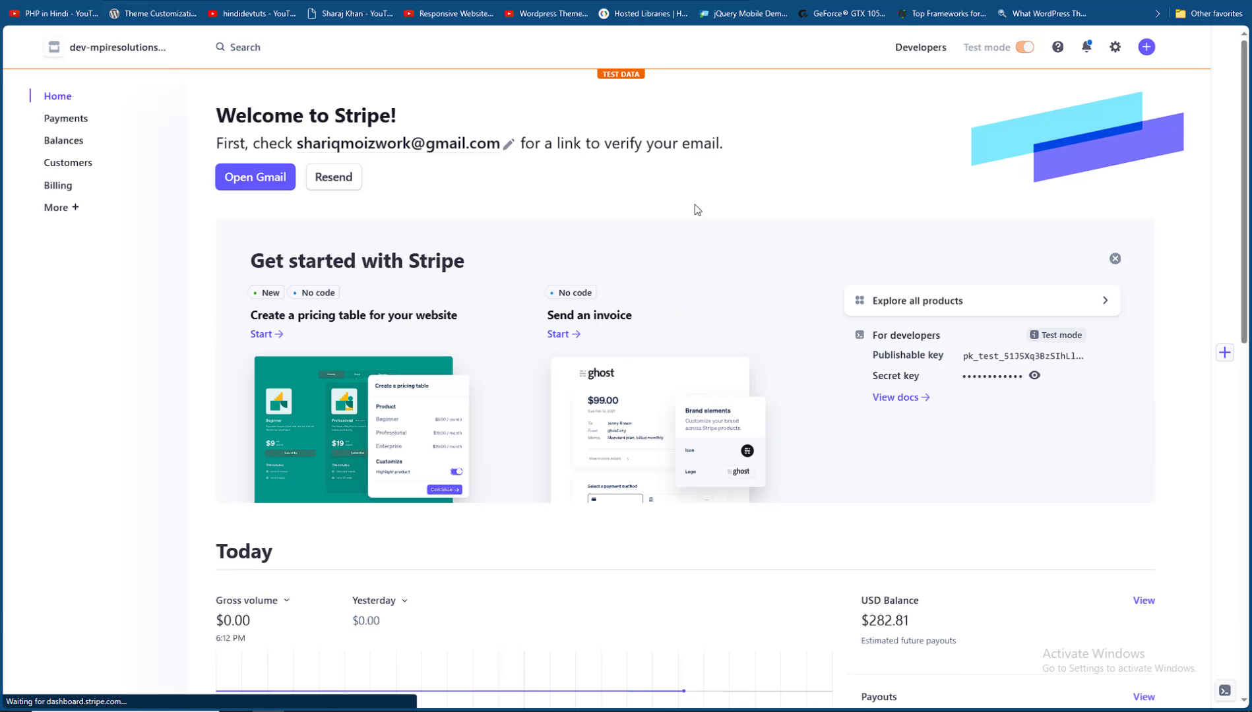
pyautogui.click(926, 53)
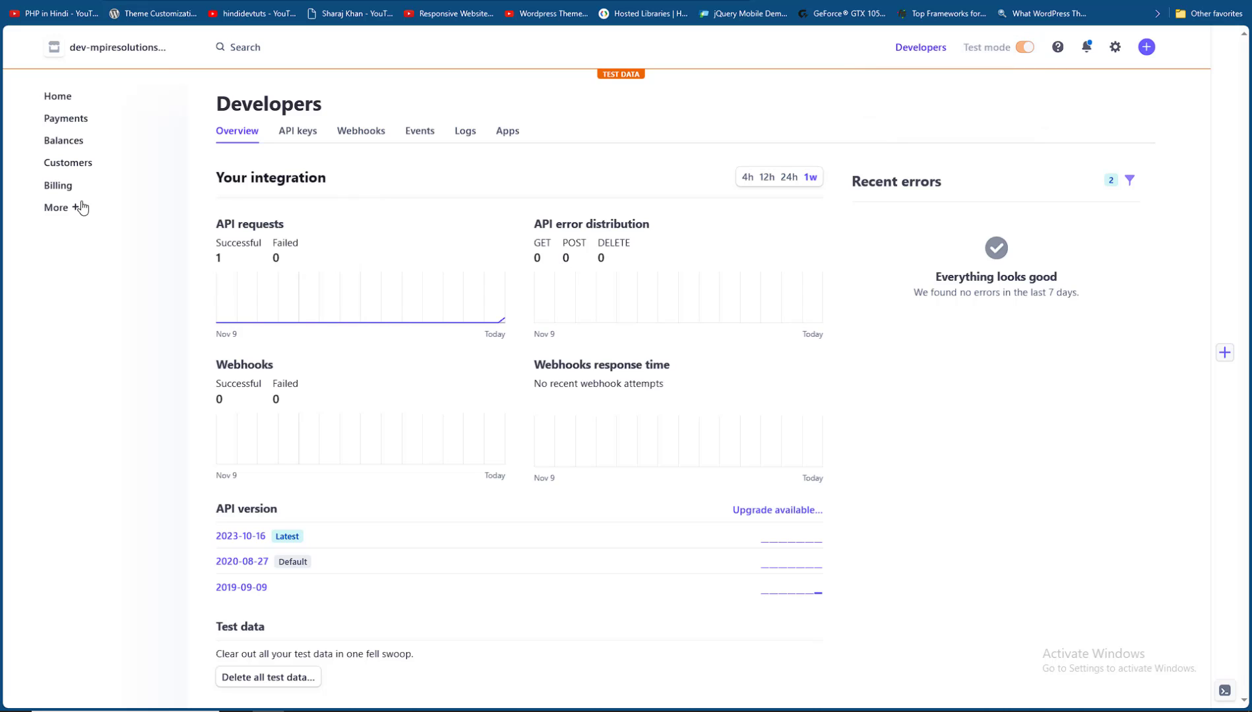
pyautogui.click(288, 137)
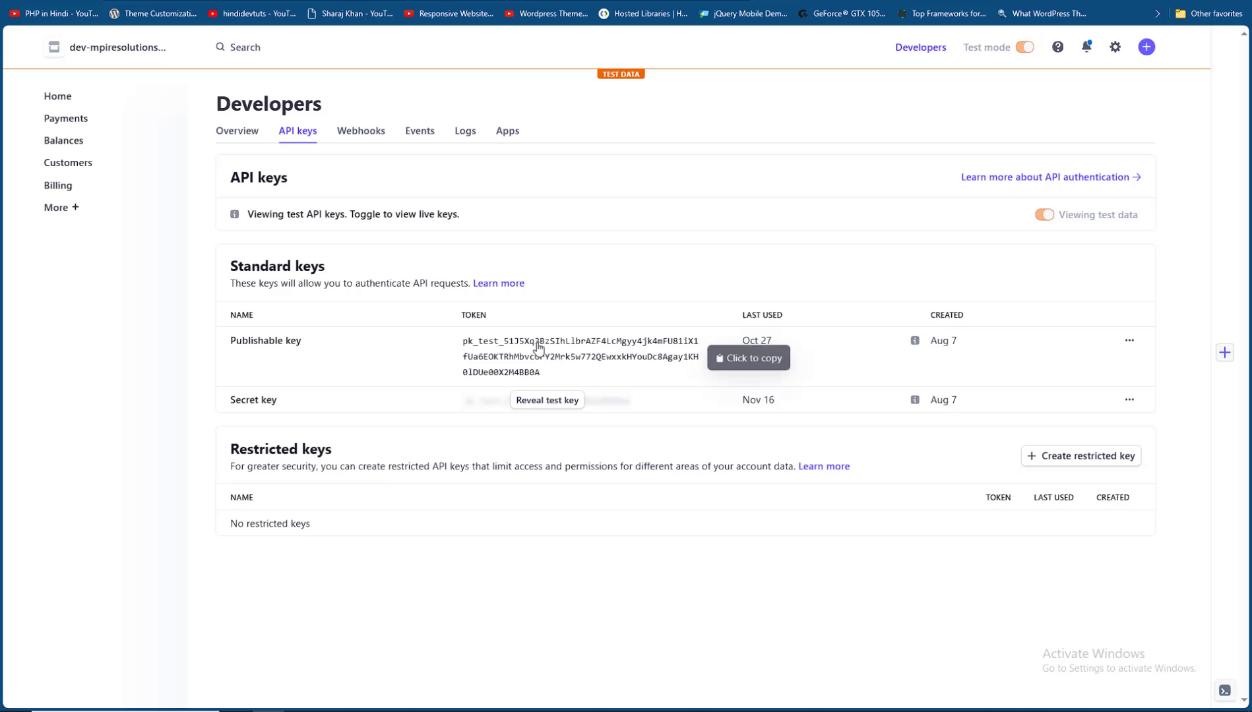
# Check the WooCommerce test key fields against Stripe's API keys and reveal the test secret key in Stripe.
pyautogui.click(222, 1)
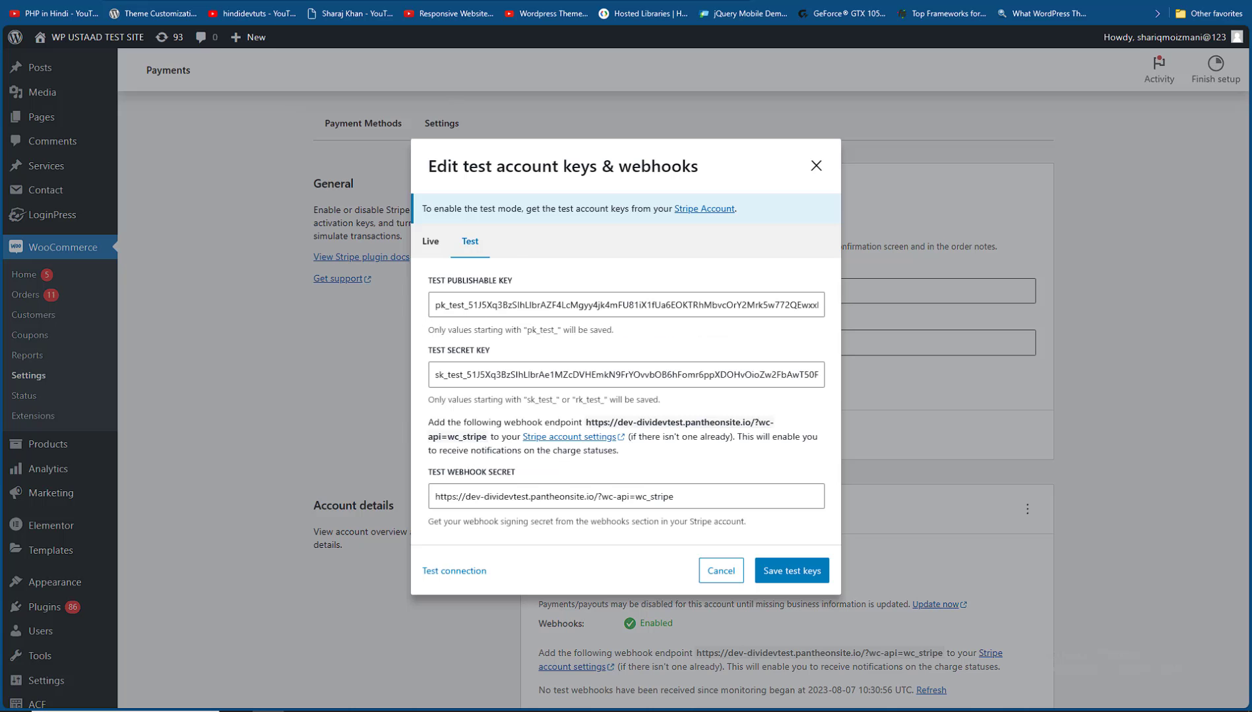
pyautogui.click(472, 1)
pyautogui.hotkey('ctrl', 'Tab')
pyautogui.hotkey('ctrl', 'shift', 'Tab')
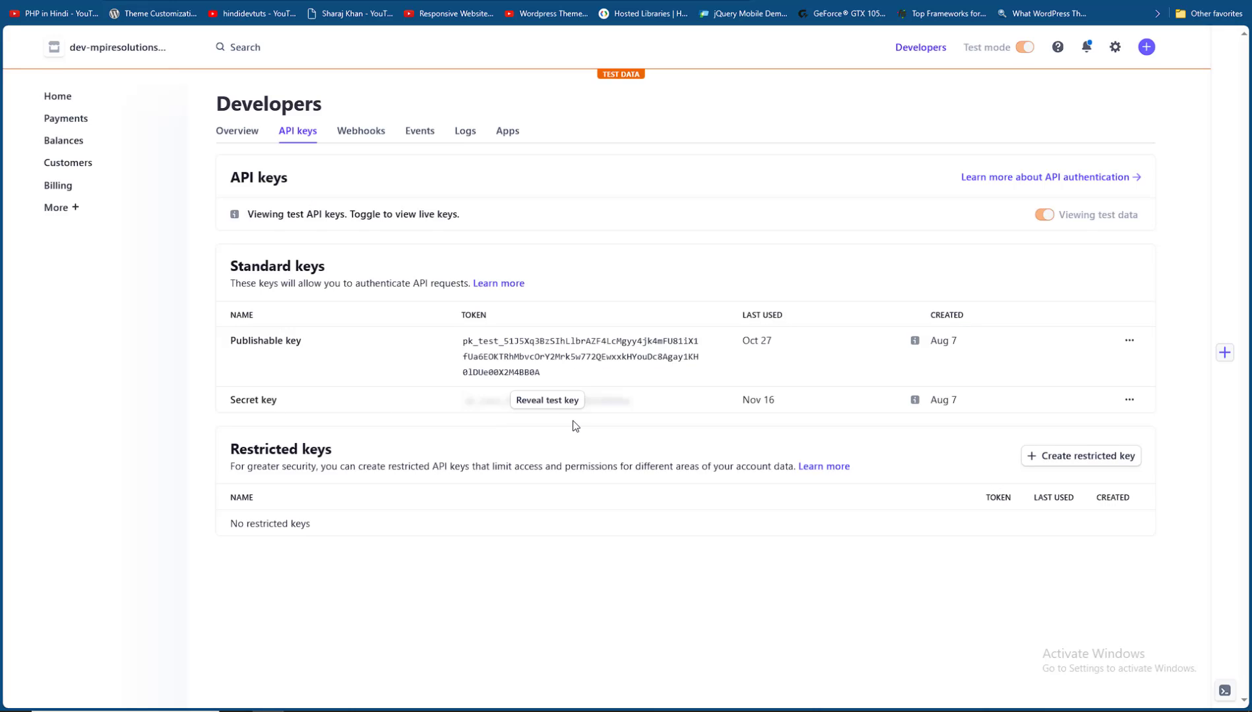
pyautogui.click(553, 399)
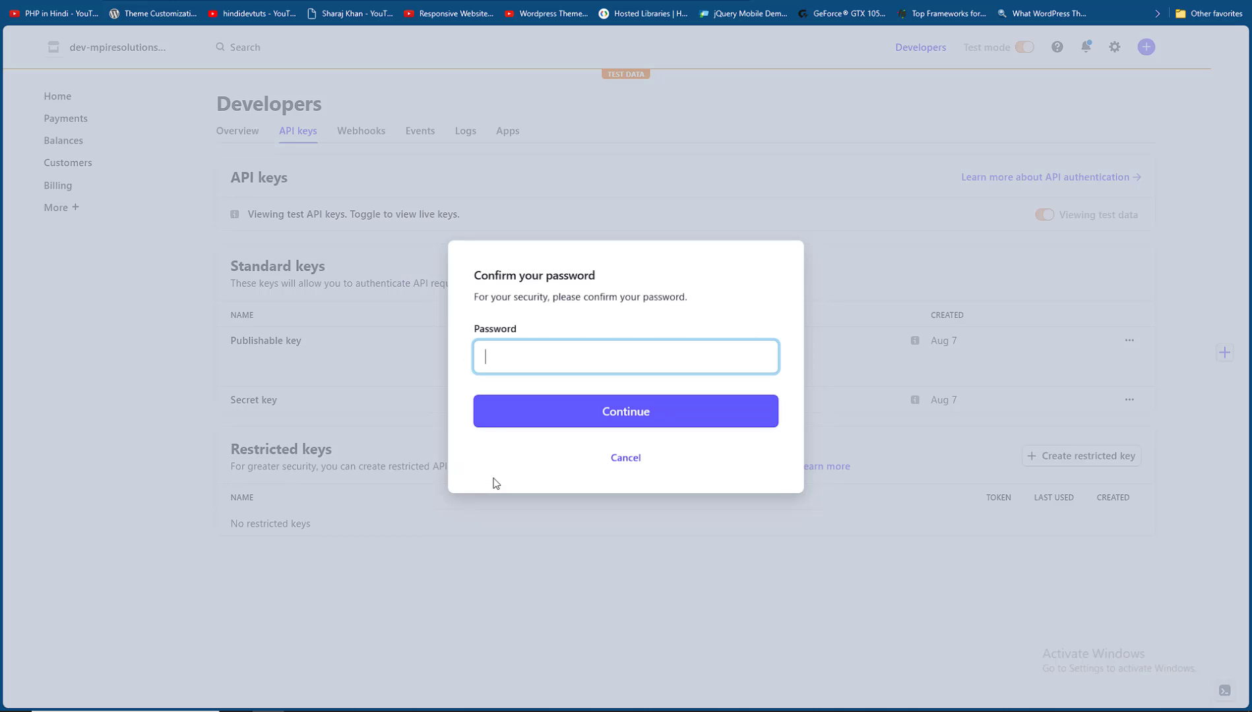
pyautogui.hotkey('ctrl', 'v')
pyautogui.click(637, 426)
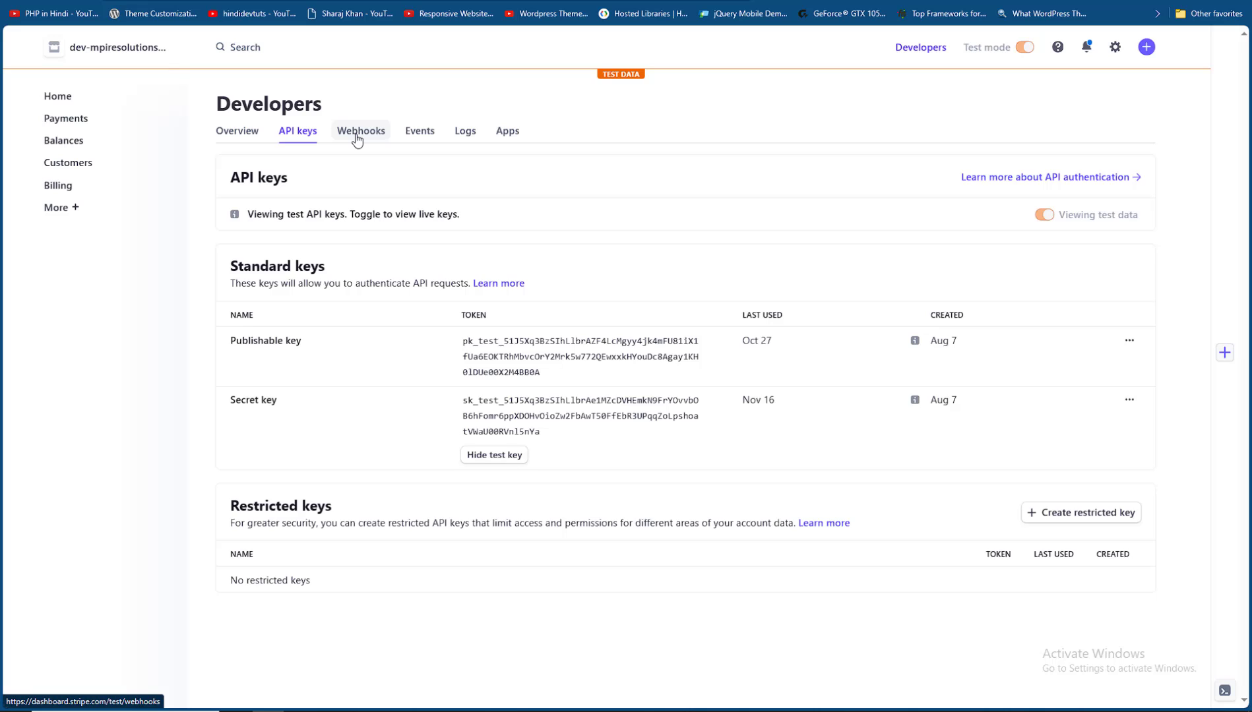
# Open Stripe's developer webhooks and copy the store's webhook endpoint URL from the WooCommerce test account keys dialog.
pyautogui.moveTo(1032, 46)
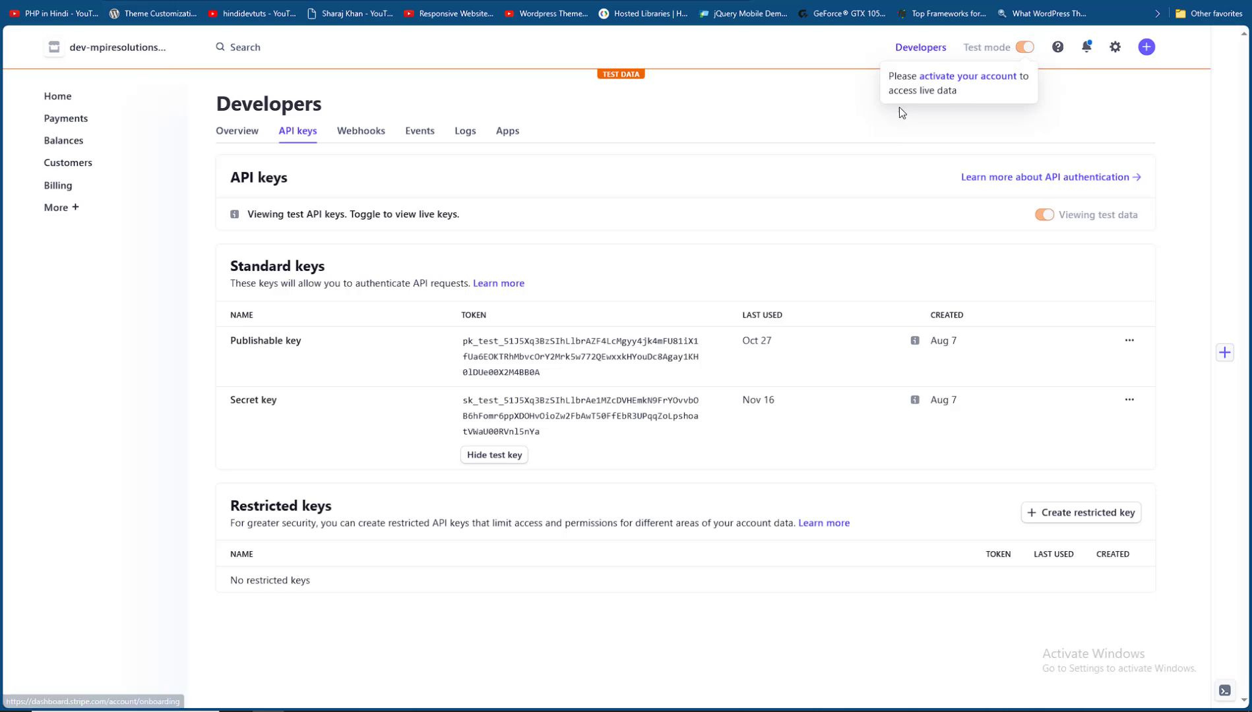
pyautogui.click(353, 132)
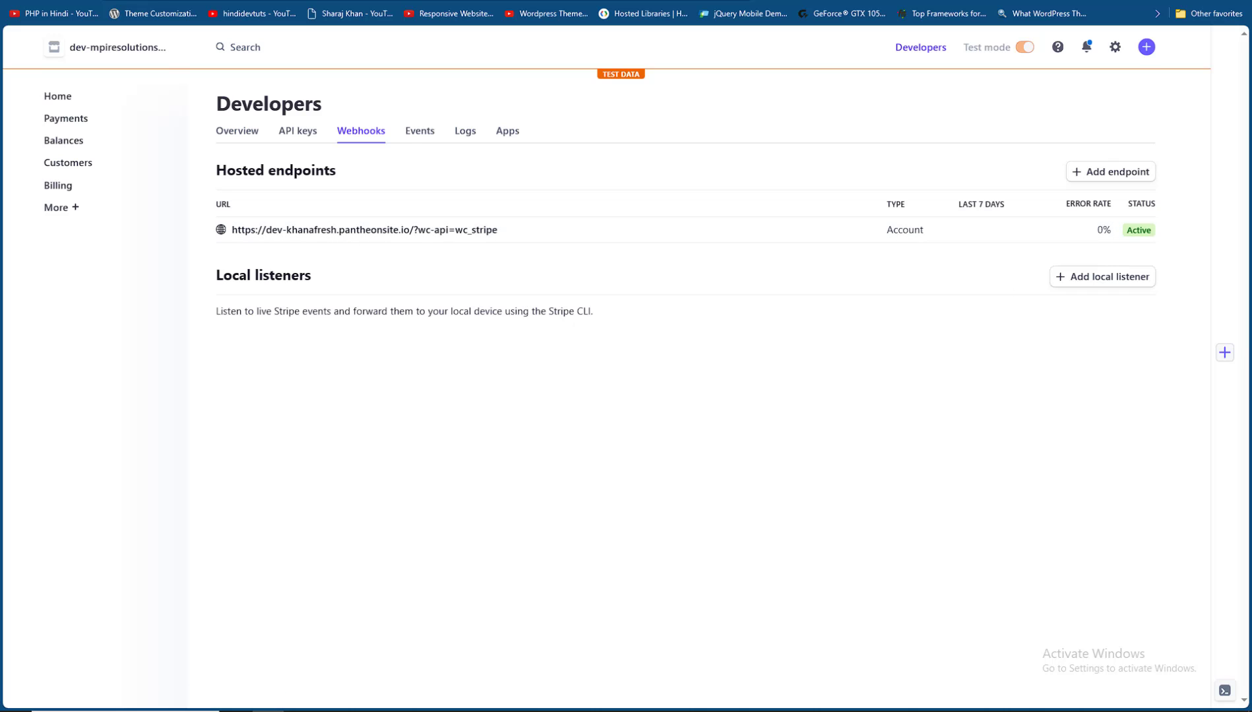
pyautogui.hotkey('ctrl', 'shift', 'Tab')
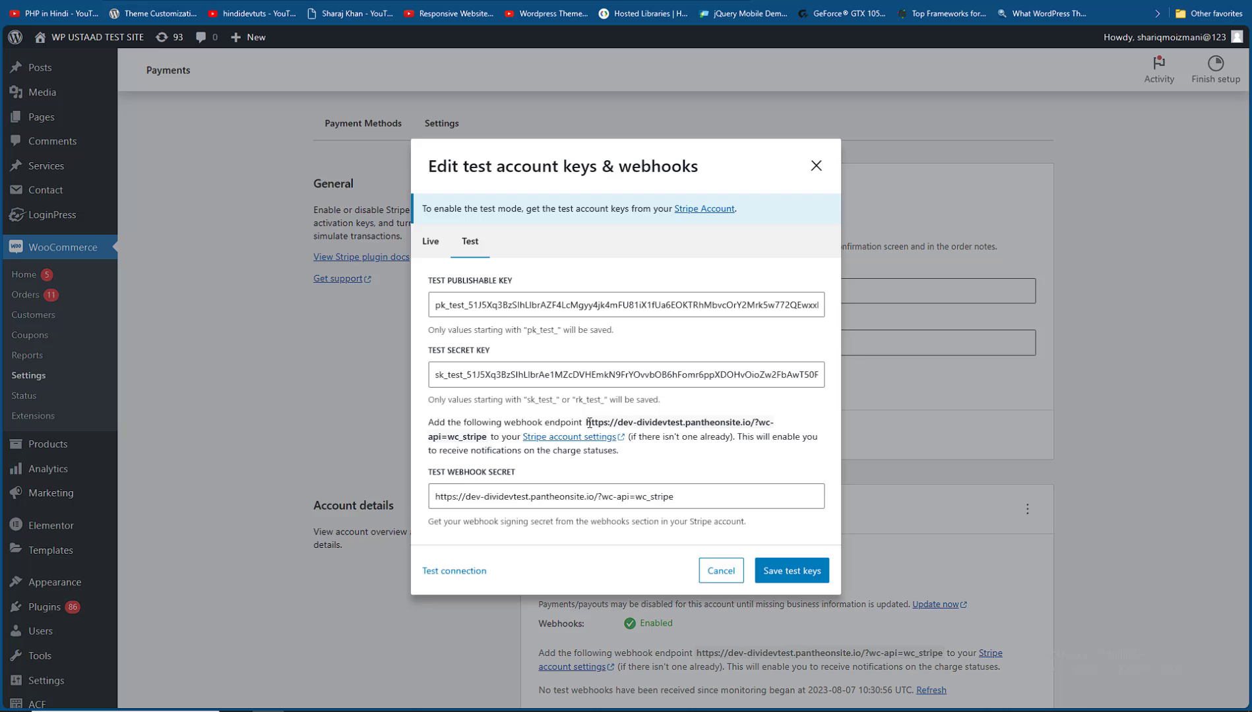
pyautogui.moveTo(588, 422); pyautogui.dragTo(477, 437)
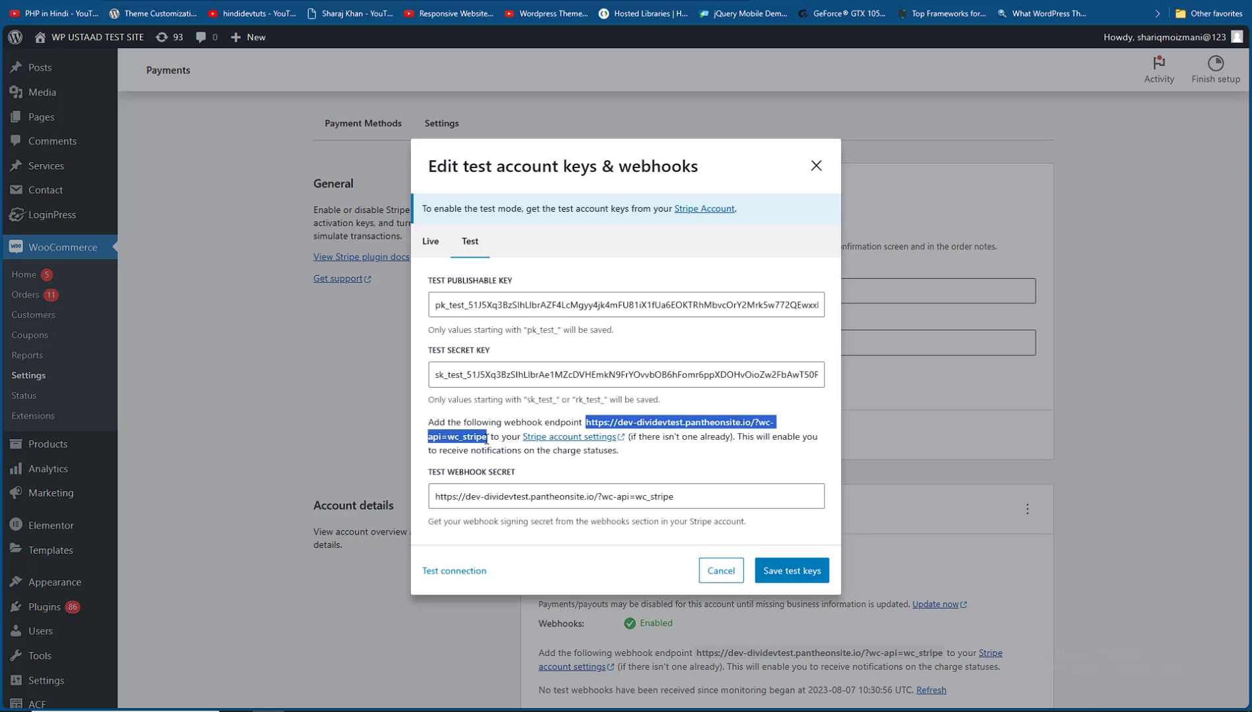
pyautogui.click(583, 438)
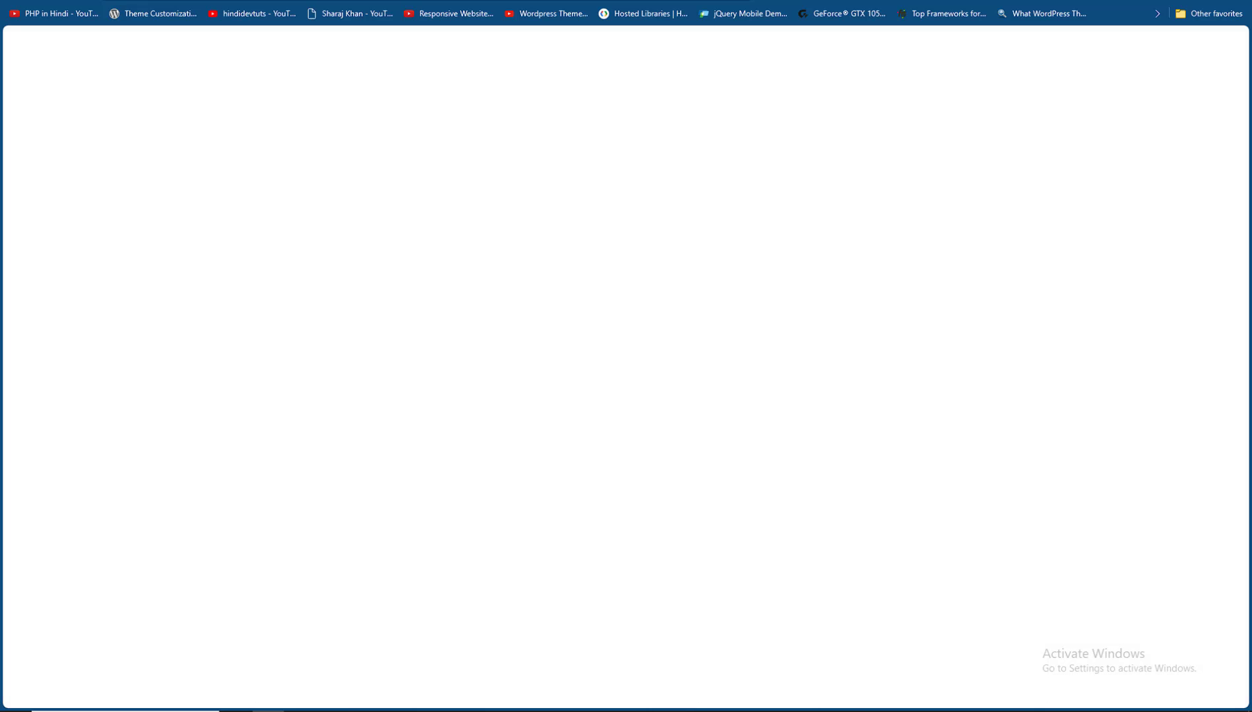
pyautogui.hotkey('ctrl', 'shift', 'Tab')
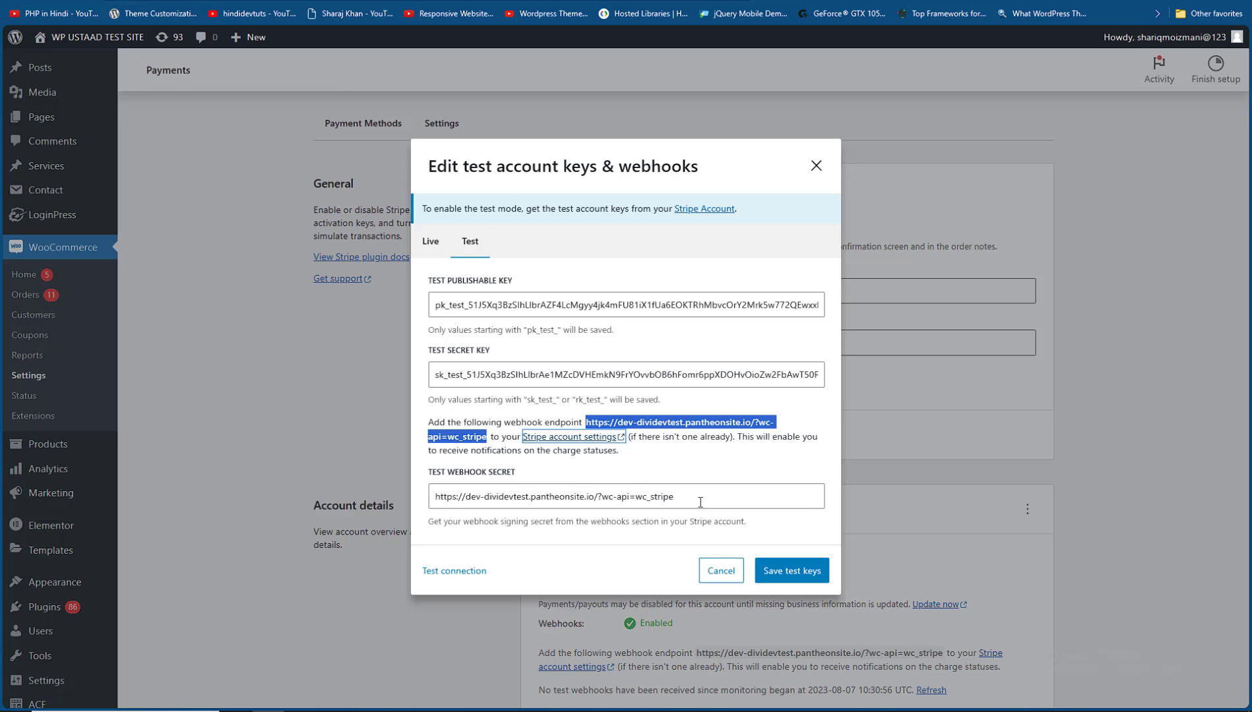
pyautogui.moveTo(701, 503); pyautogui.dragTo(447, 444)
pyautogui.hotkey('ctrl', 'c')
pyautogui.hotkey('ctrl', 'Tab')
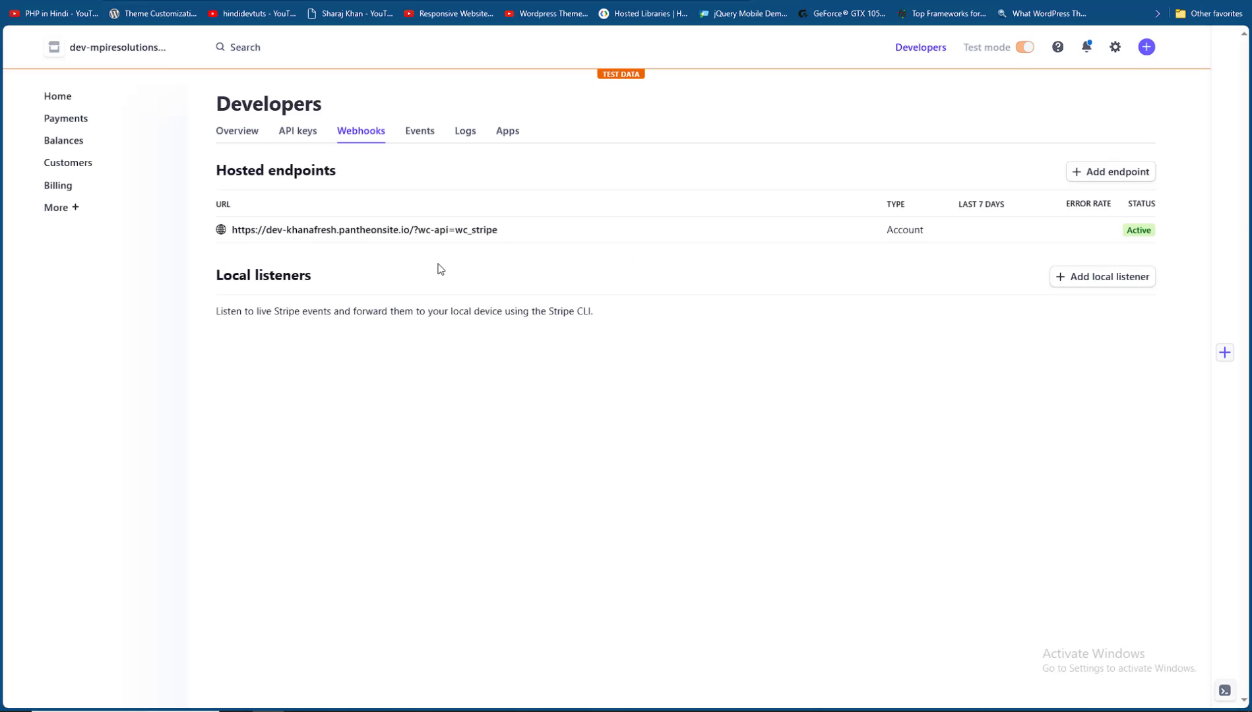
pyautogui.click(1118, 176)
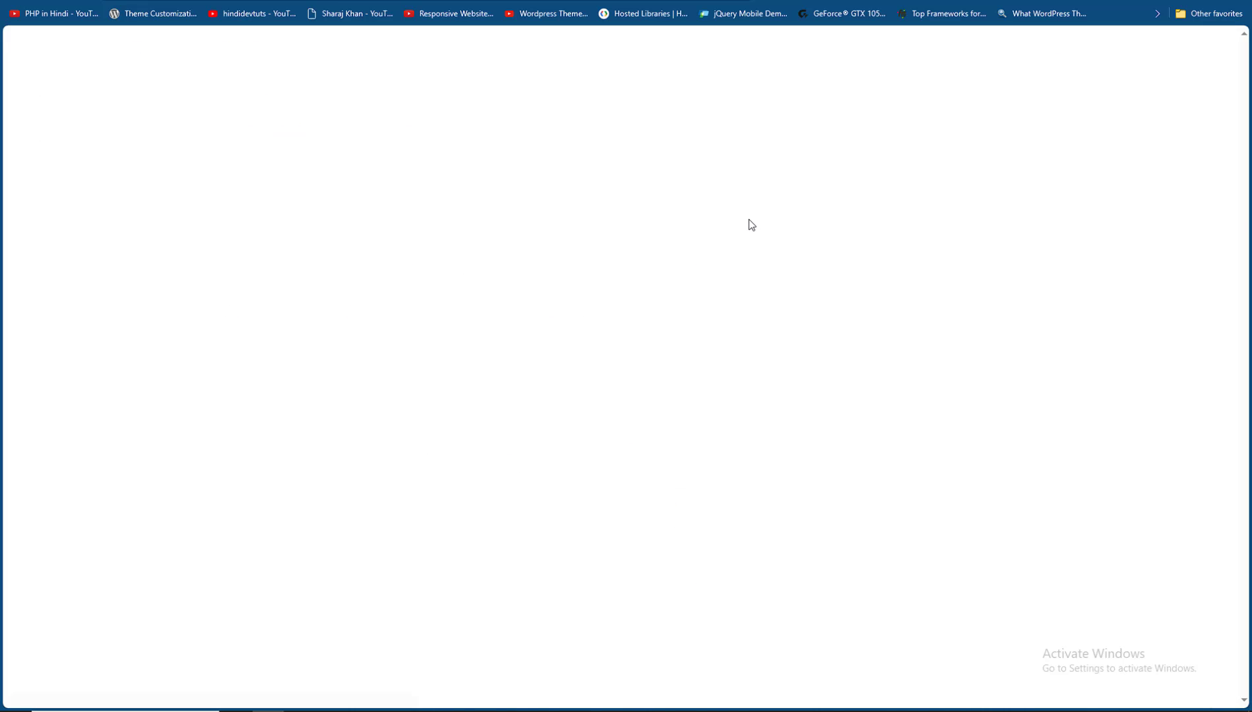
pyautogui.click(143, 227)
pyautogui.hotkey('ctrl', 'v')
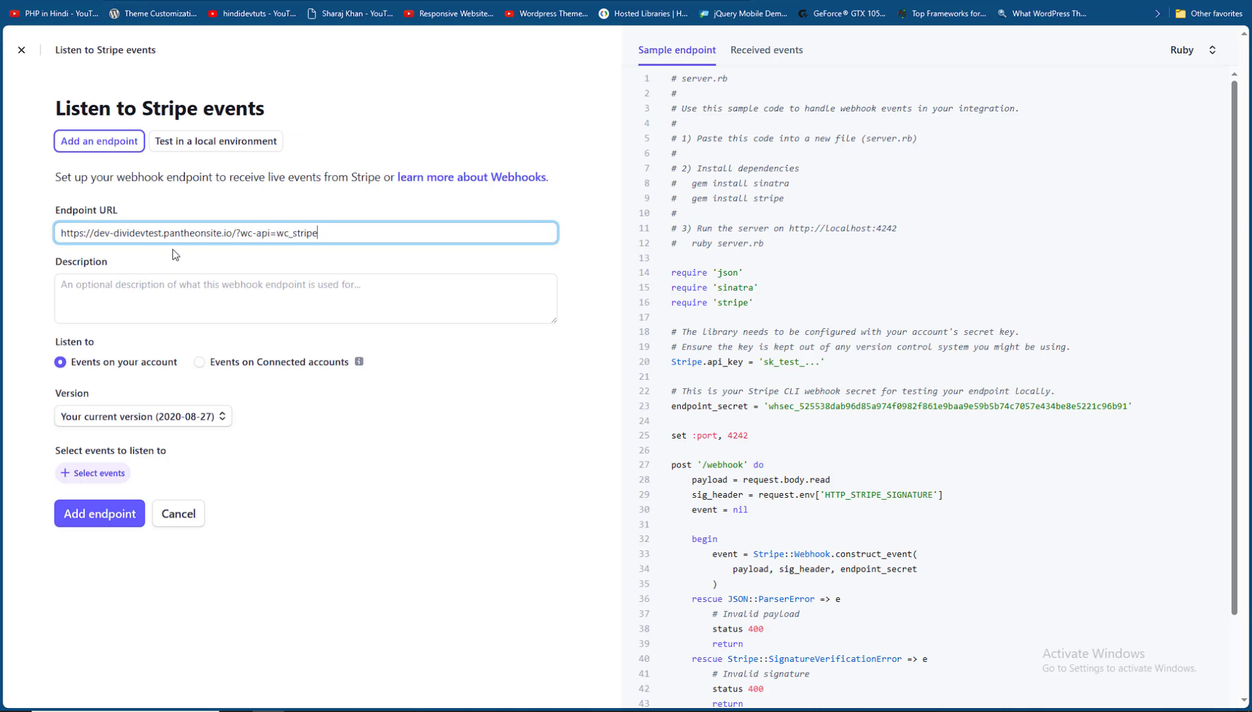
pyautogui.click(100, 519)
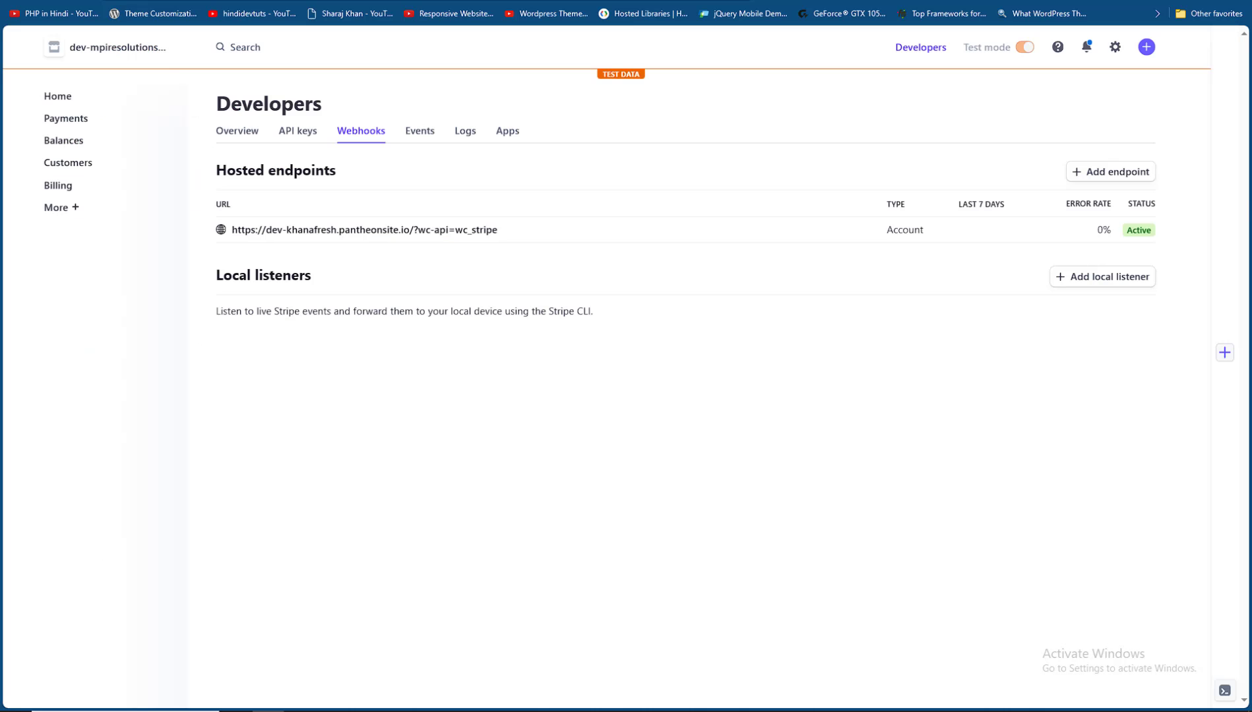
# Select all events for the new webhook endpoint and add the endpoint to the Stripe account.
pyautogui.click(364, 230)
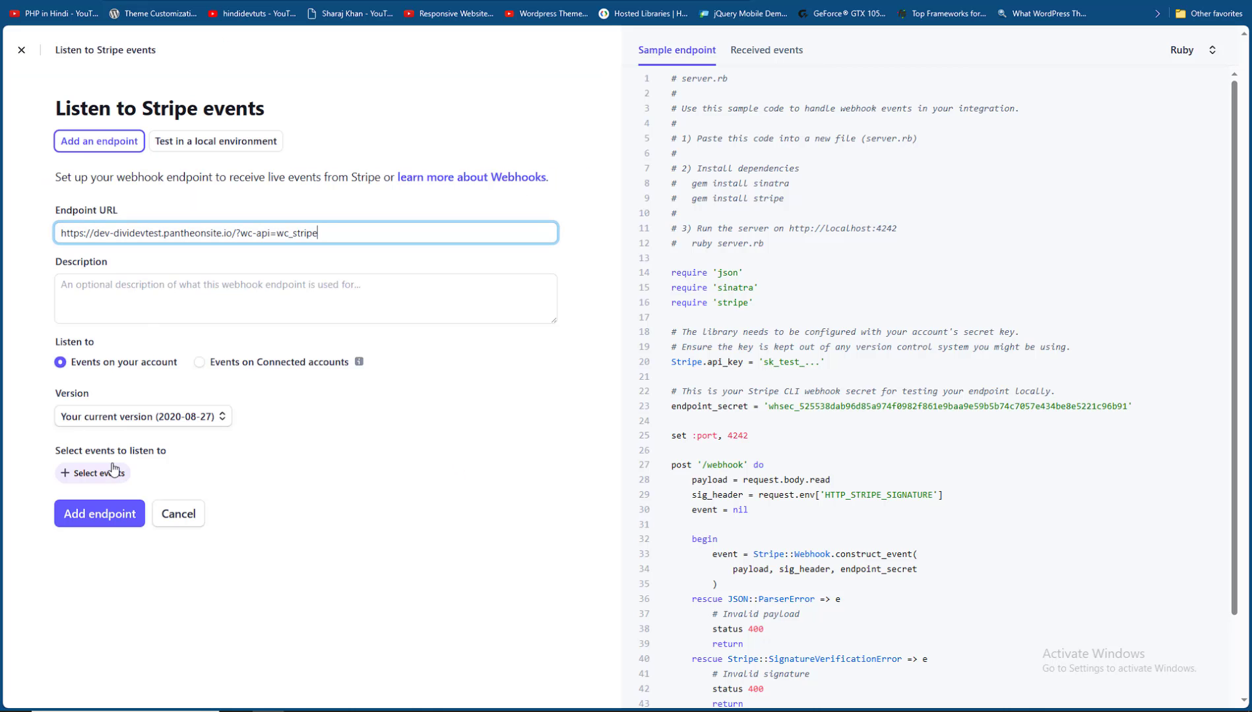
pyautogui.click(106, 472)
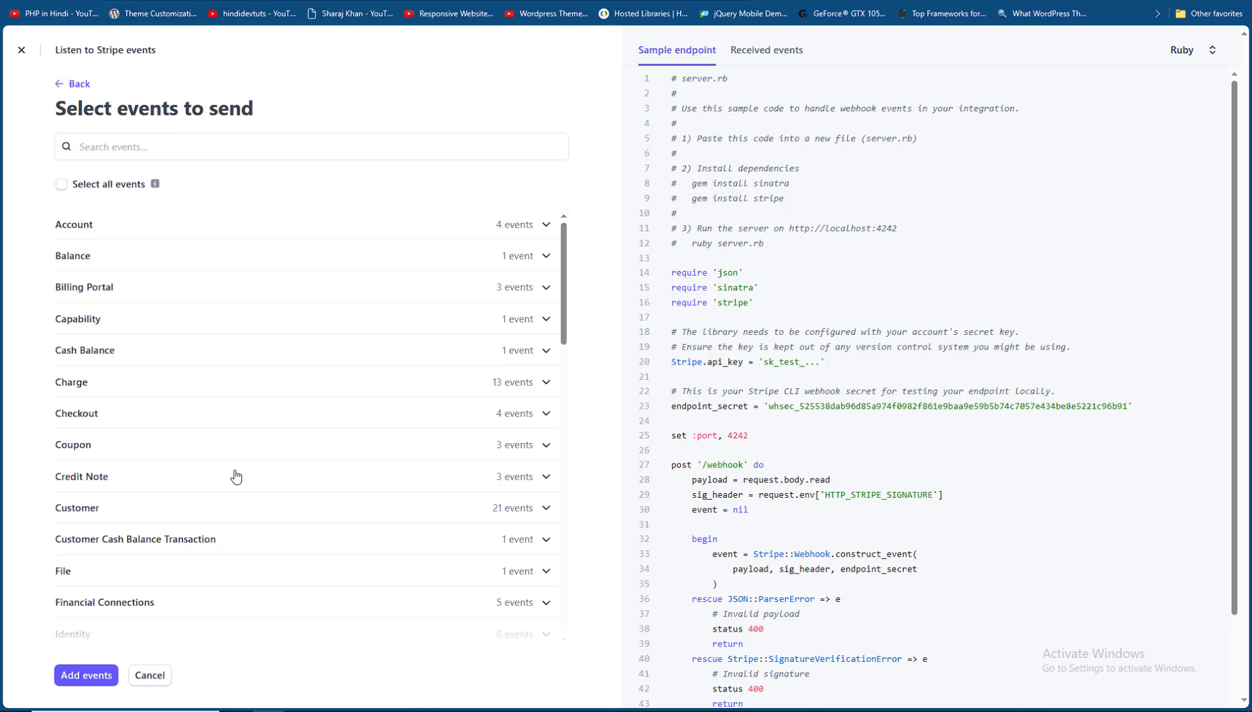
pyautogui.click(79, 186)
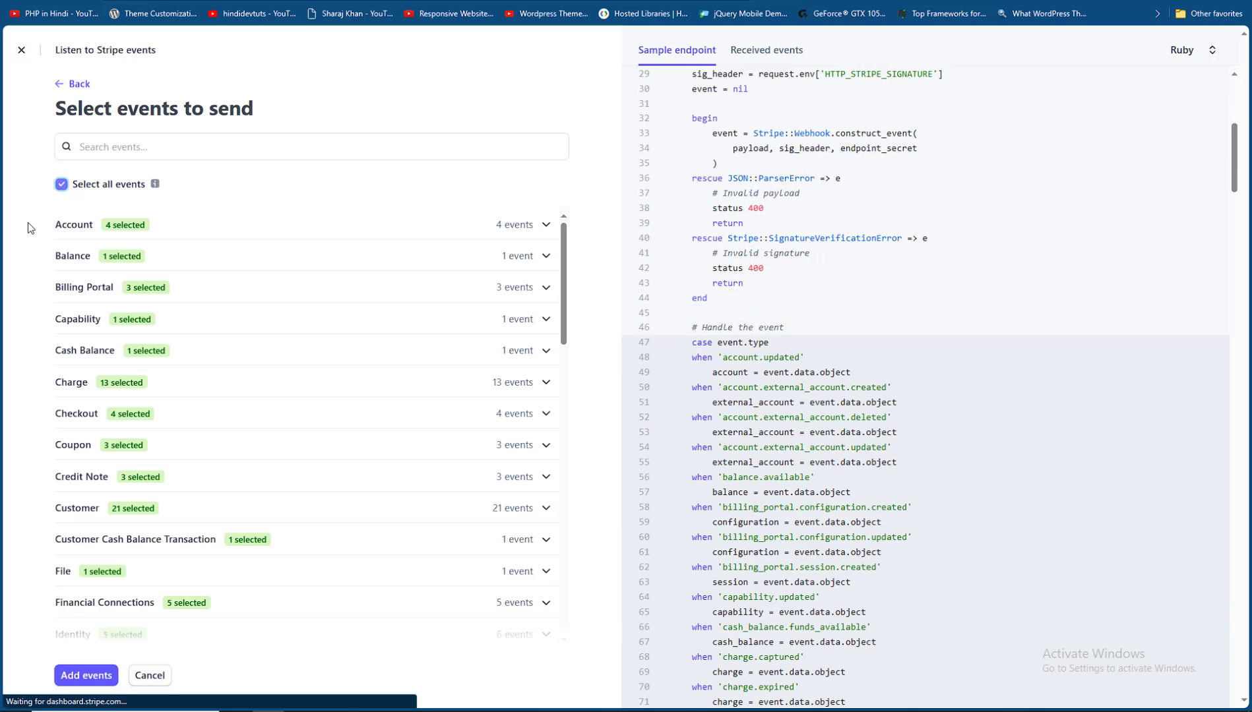
pyautogui.click(86, 676)
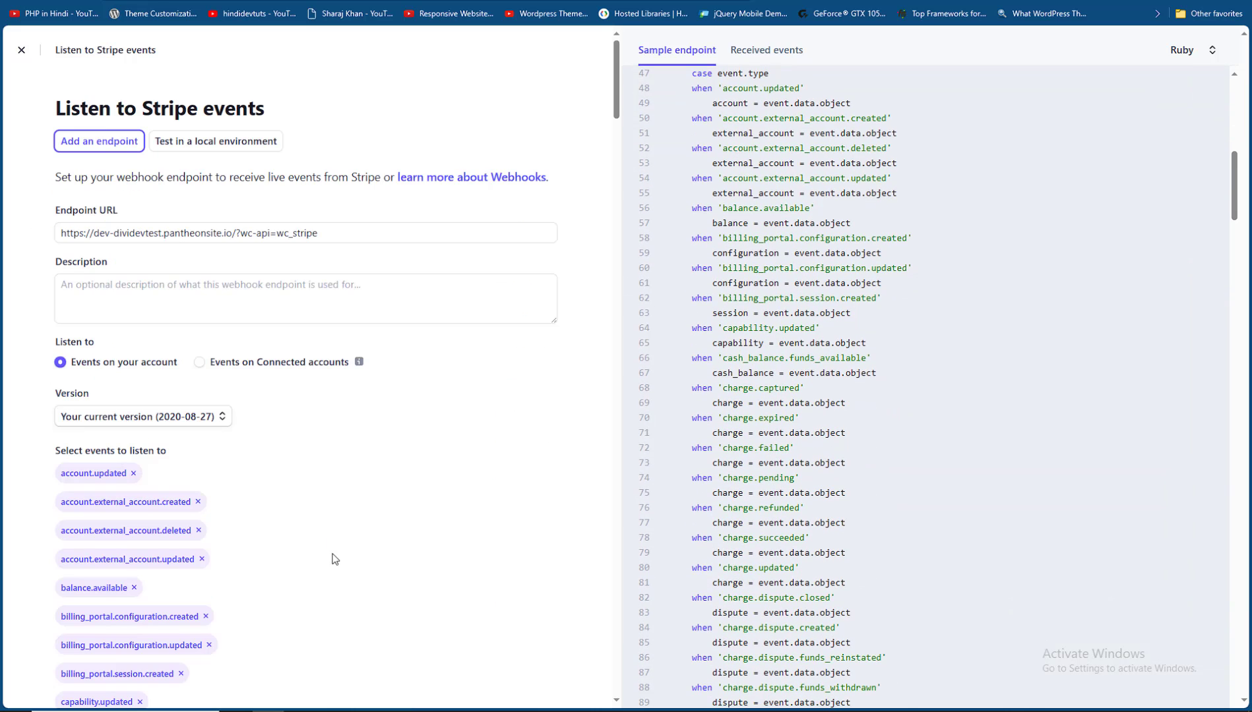
pyautogui.scroll(-20, 330, 554)
pyautogui.scroll(-8, 324, 534)
pyautogui.click(128, 681)
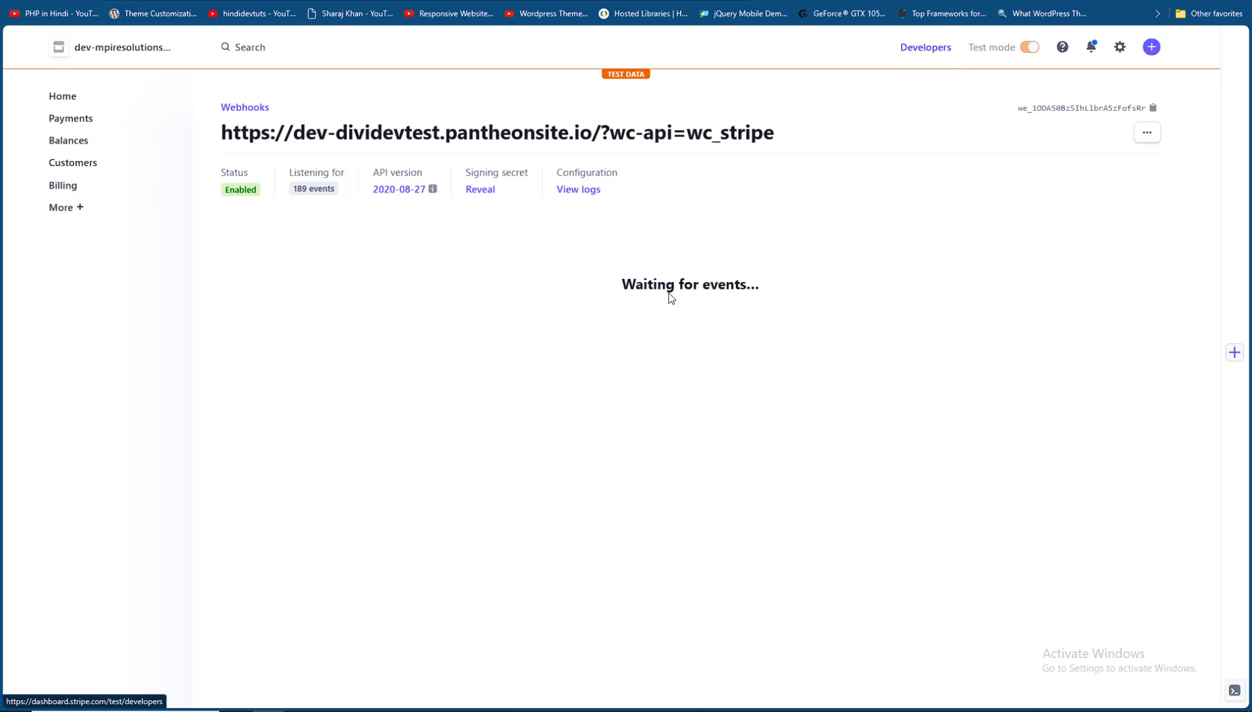
# Open Stripe's developer API keys, copy the test publishable key and return to the WooCommerce test account keys dialog.
pyautogui.hotkey('ctrl', 'shift', 'Tab')
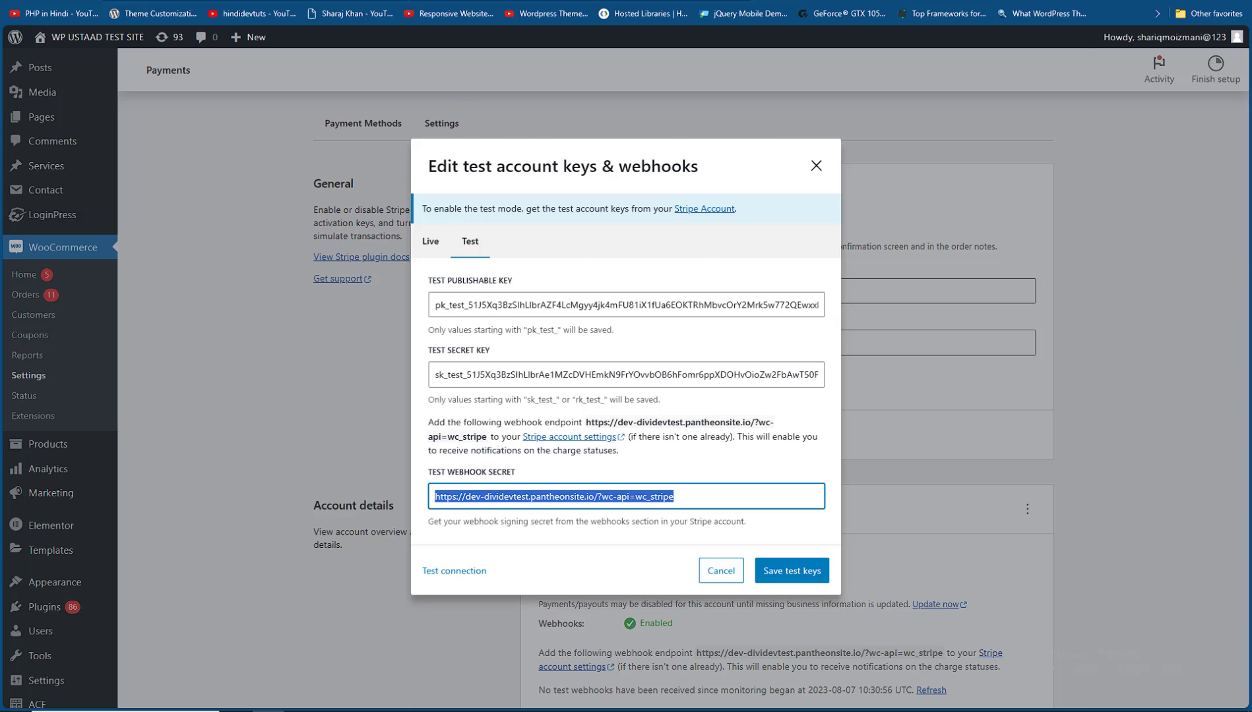
pyautogui.hotkey('ctrl', 'Tab')
pyautogui.moveTo(1029, 50)
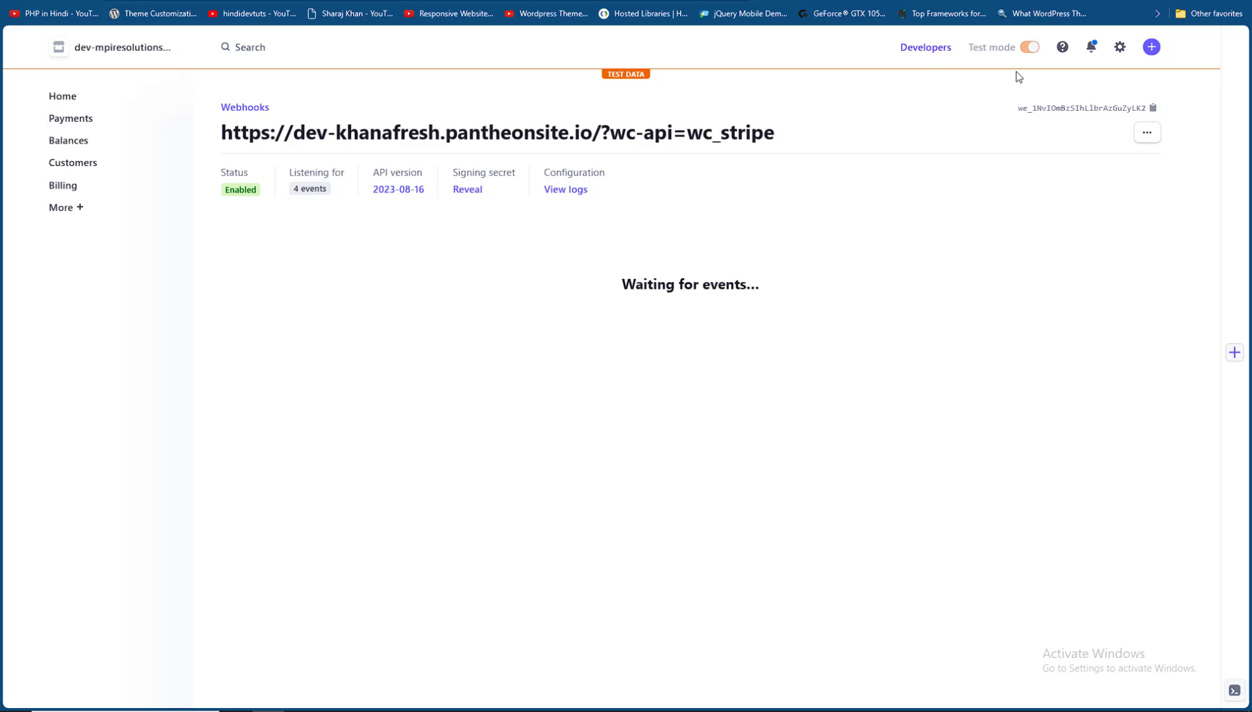
pyautogui.click(937, 53)
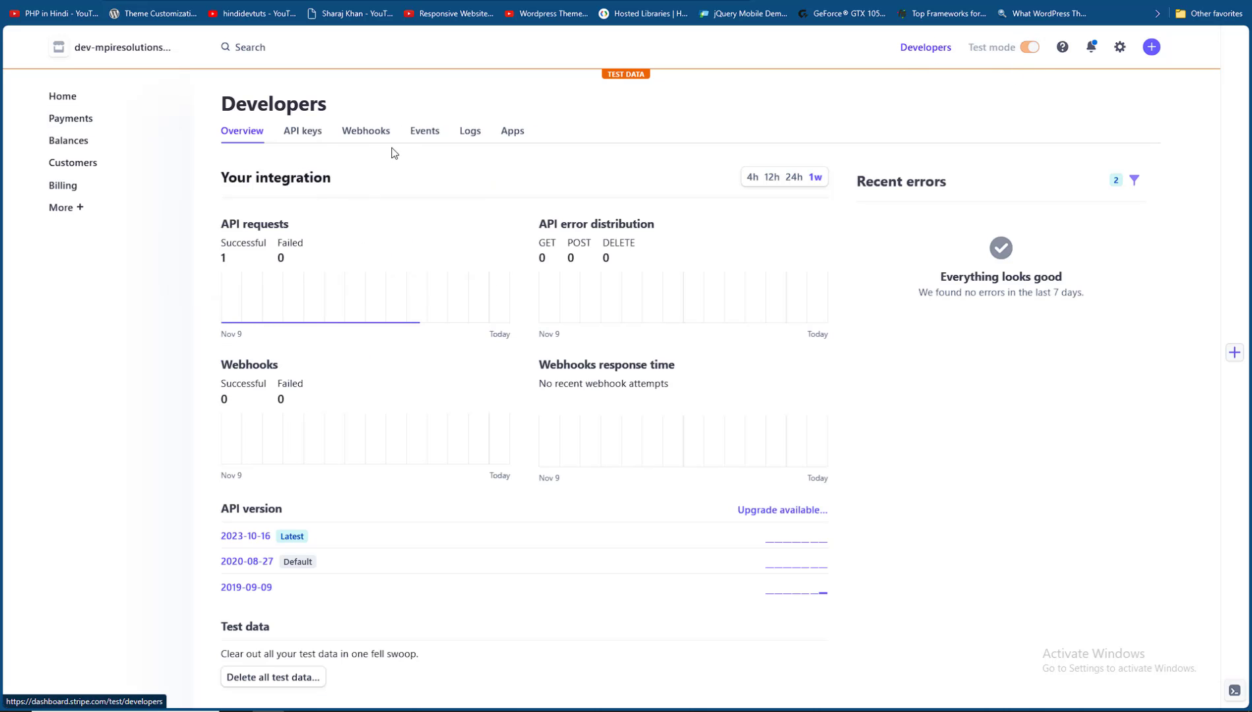
pyautogui.click(311, 138)
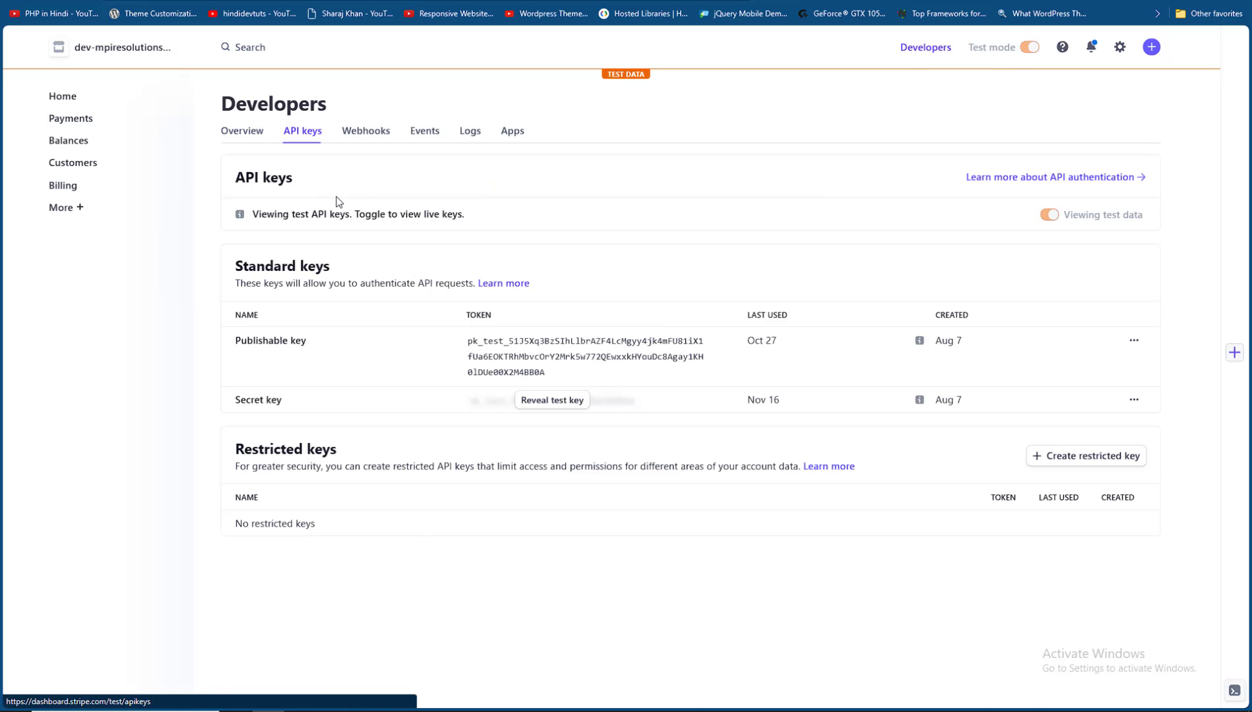
pyautogui.click(590, 356)
pyautogui.hotkey('ctrl', 'Tab')
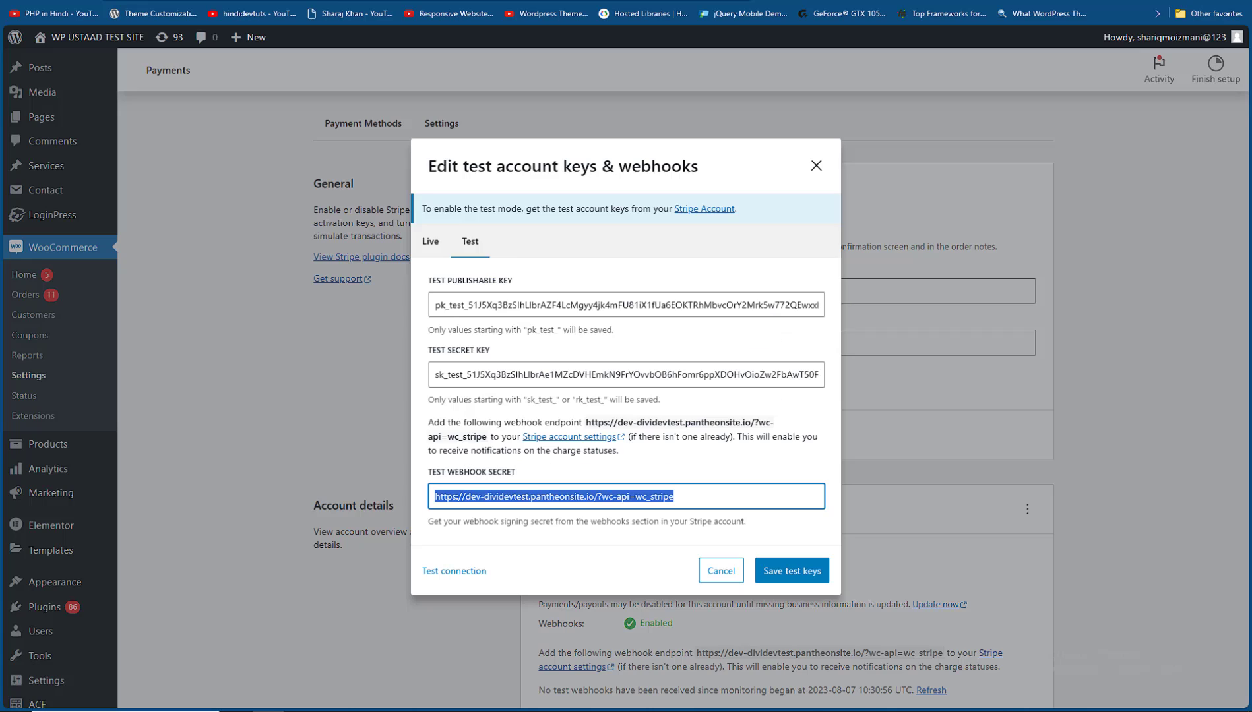
# Review the live account key and webhook secret fields in WooCommerce alongside Stripe's API keys and the new webhook endpoint.
pyautogui.click(431, 241)
pyautogui.hotkey('ctrl', 'shift', 'Tab')
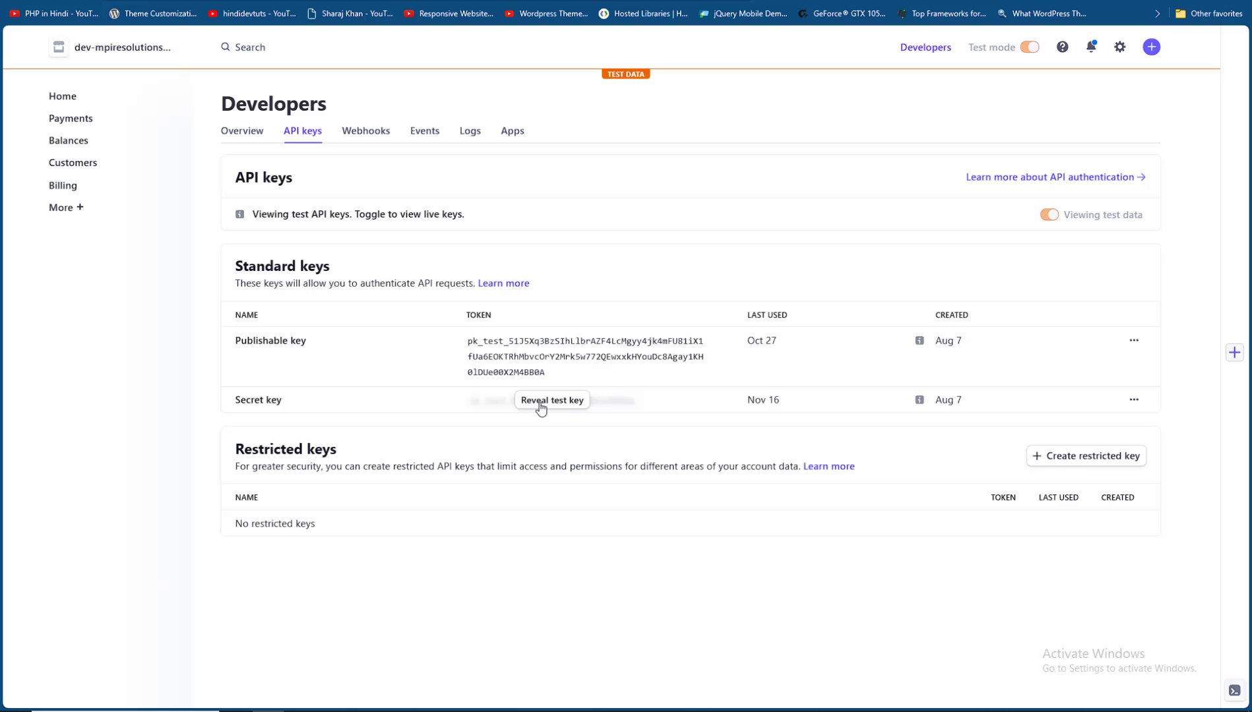
pyautogui.hotkey('ctrl', 'Tab')
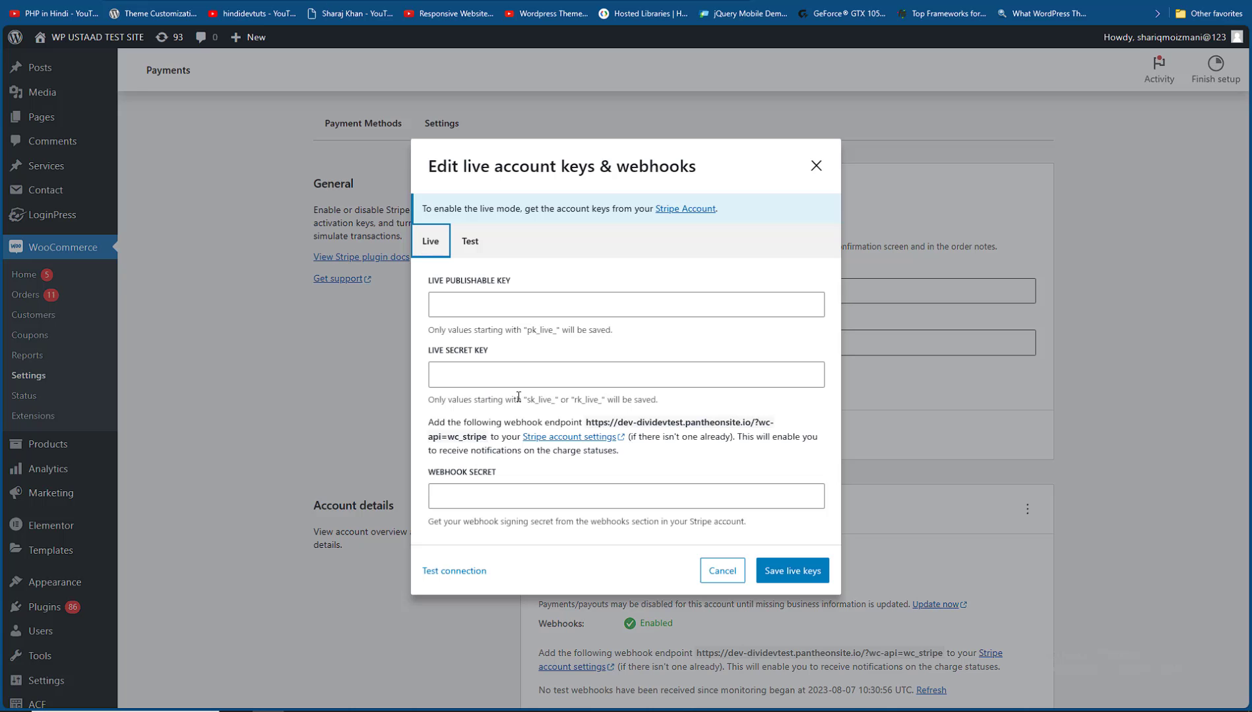
pyautogui.moveTo(589, 422); pyautogui.dragTo(669, 423)
pyautogui.click(486, 489)
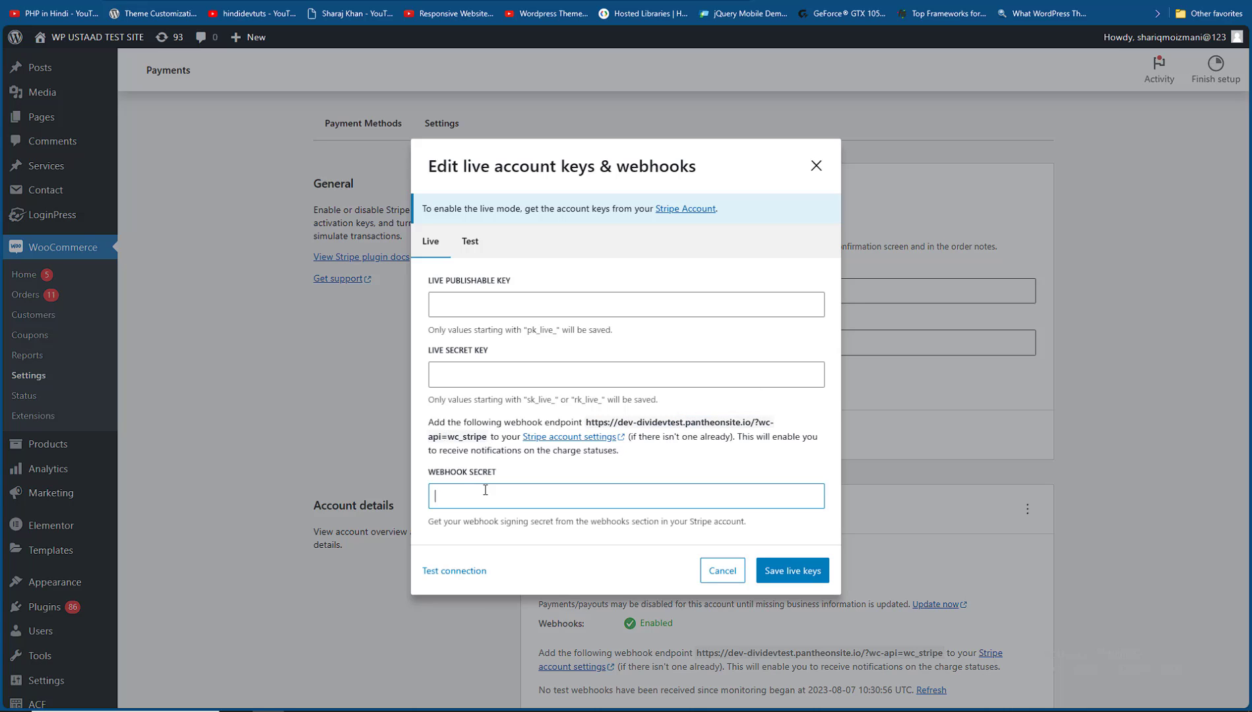
pyautogui.hotkey('ctrl', 'Tab')
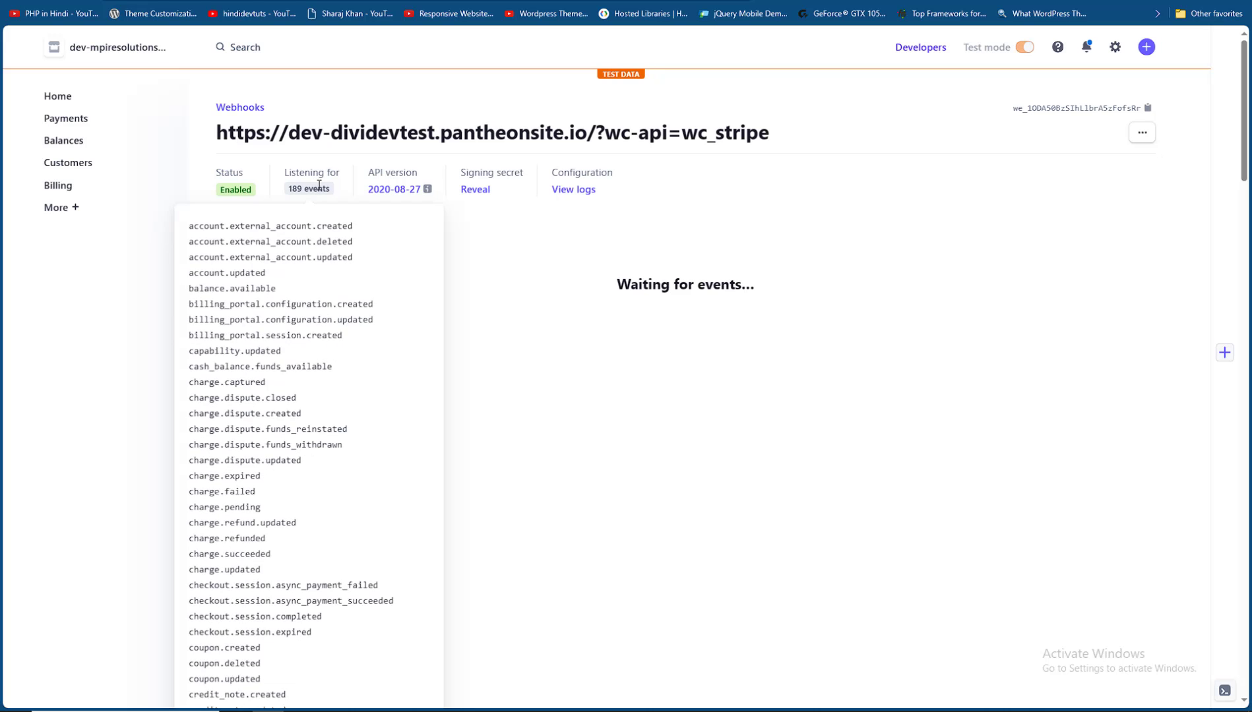
pyautogui.hotkey('ctrl', 'Tab')
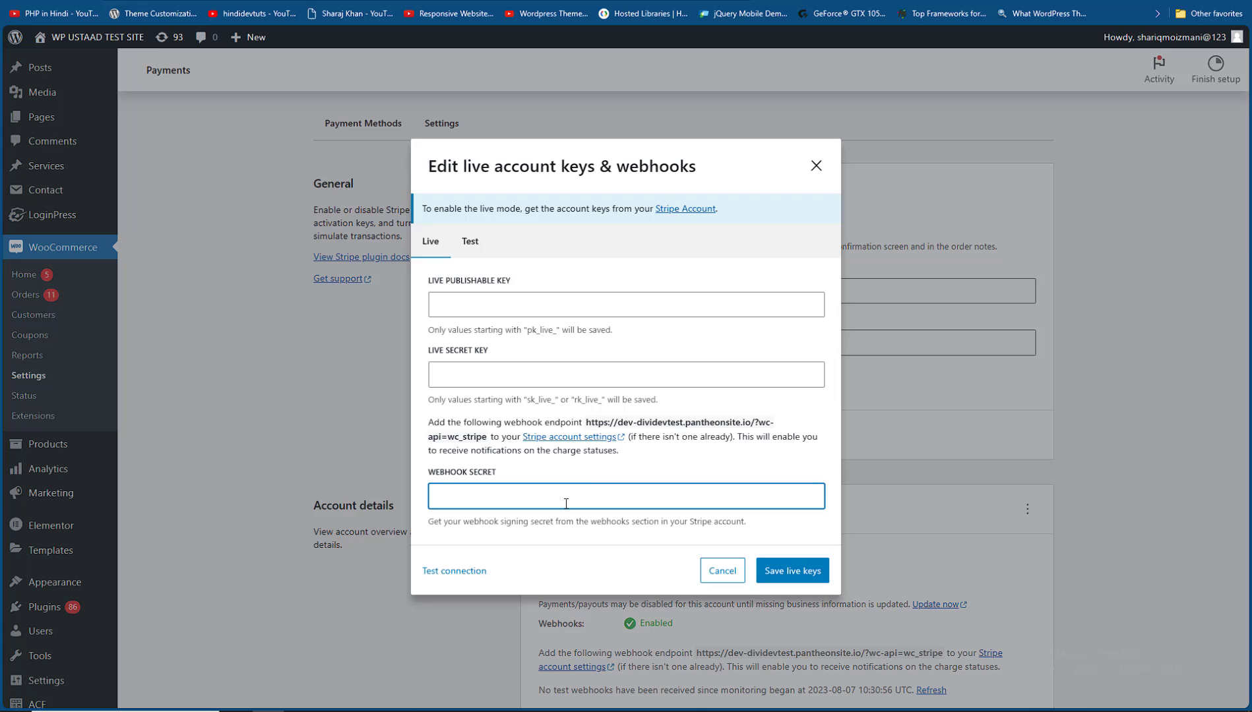
# Save the test account keys in WooCommerce and save the Stripe payment settings.
pyautogui.click(470, 241)
pyautogui.click(792, 570)
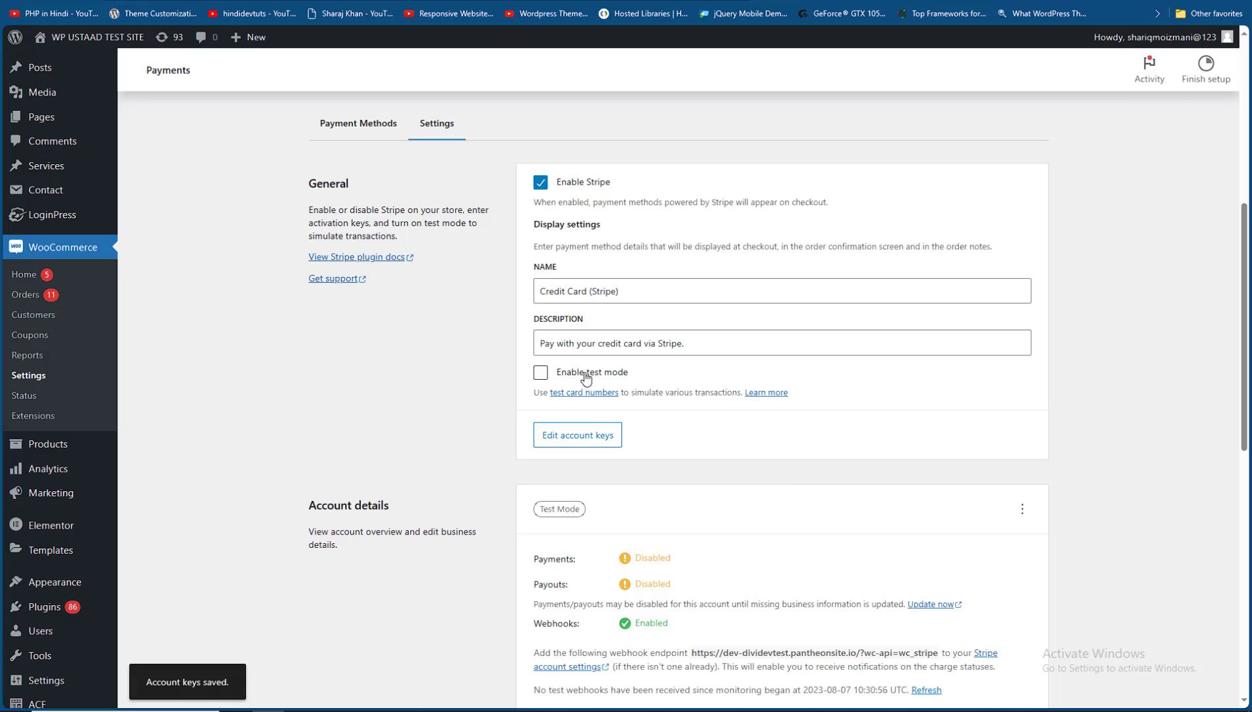
pyautogui.click(585, 378)
pyautogui.scroll(-10, 625, 462)
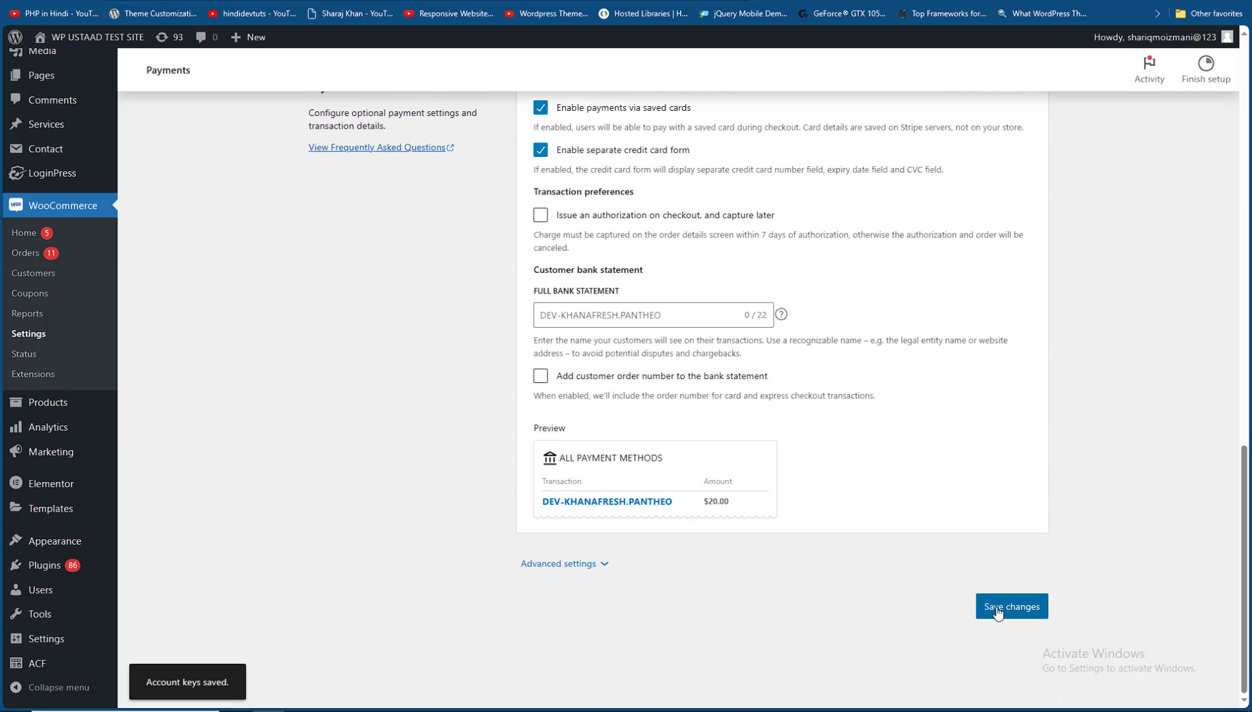
pyautogui.click(997, 607)
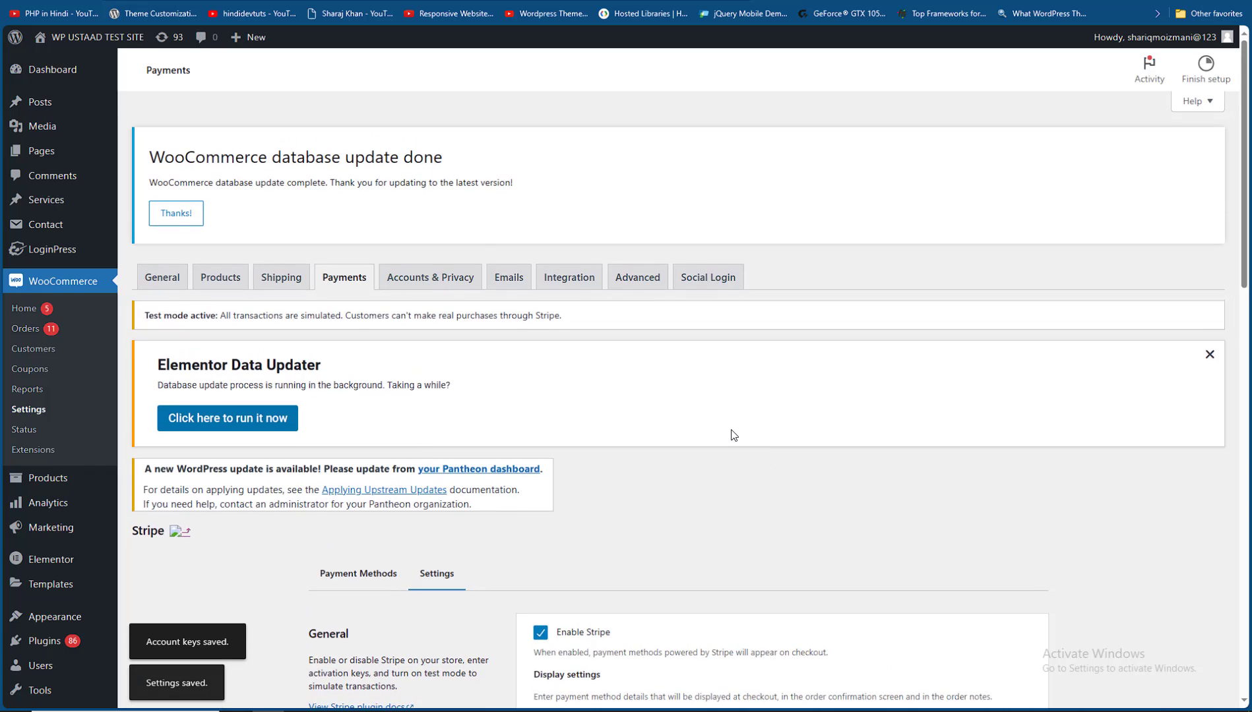
# Examine the saved Stripe settings, including the payments, payouts and webhooks status in the account details.
pyautogui.scroll(5, 1045, 461)
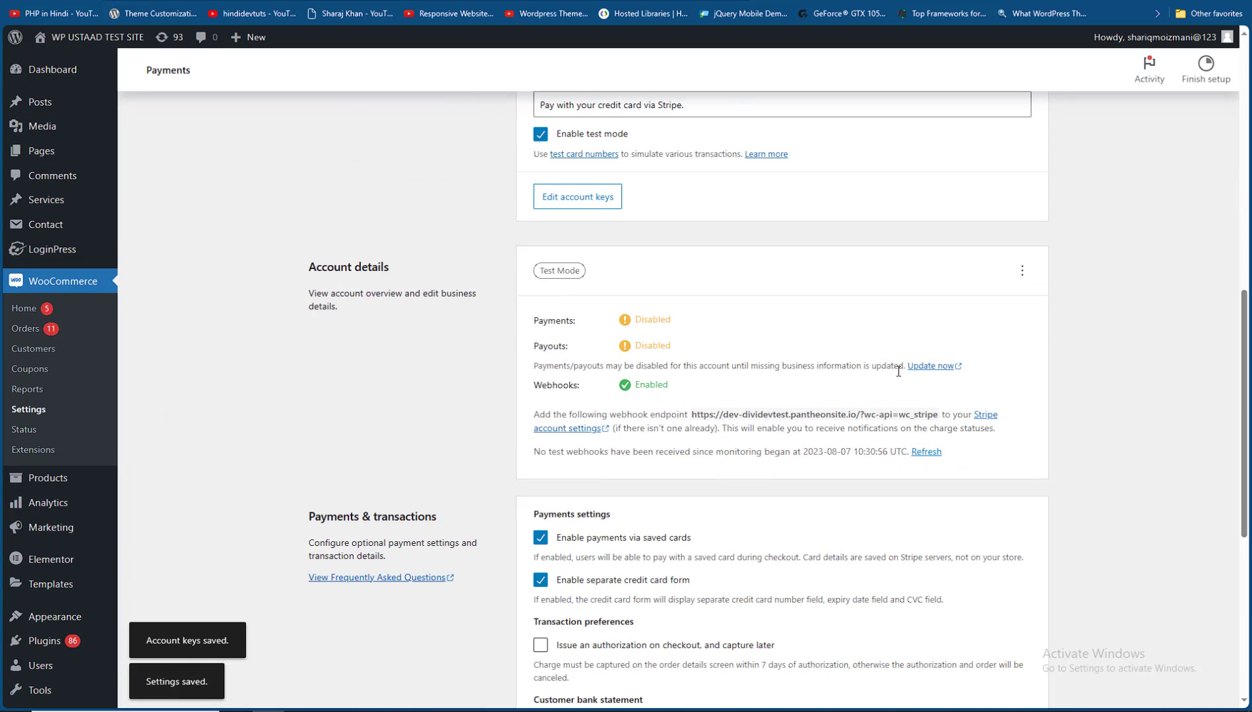
pyautogui.scroll(2, 1162, 355)
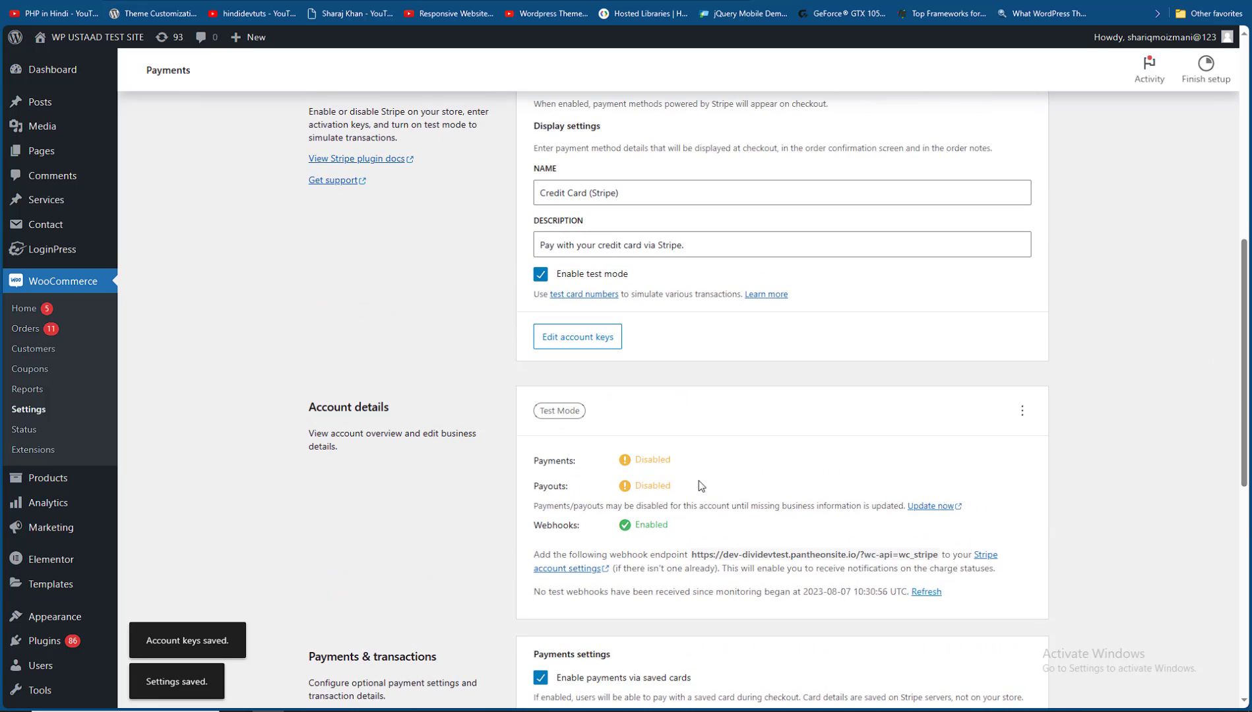
pyautogui.moveTo(699, 486); pyautogui.dragTo(567, 464)
pyautogui.click(828, 375)
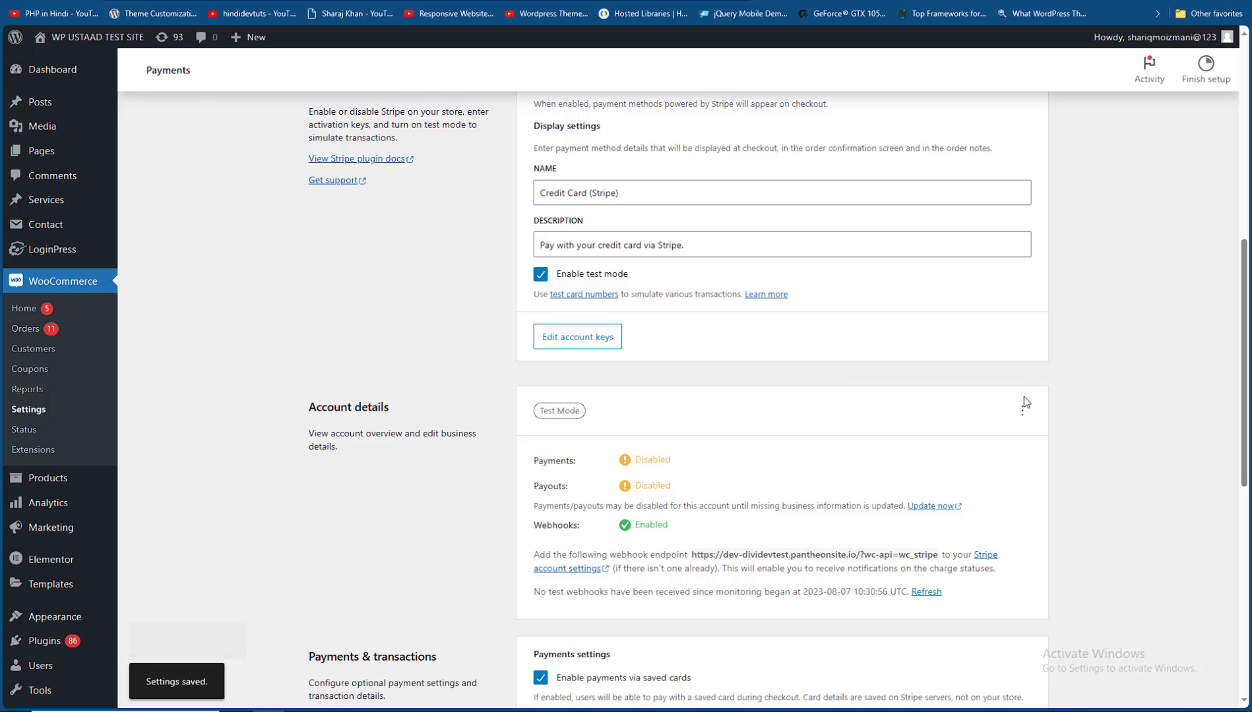
pyautogui.moveTo(1148, 406); pyautogui.dragTo(1232, 347)
pyautogui.click(1003, 373)
pyautogui.scroll(2, 1245, 307)
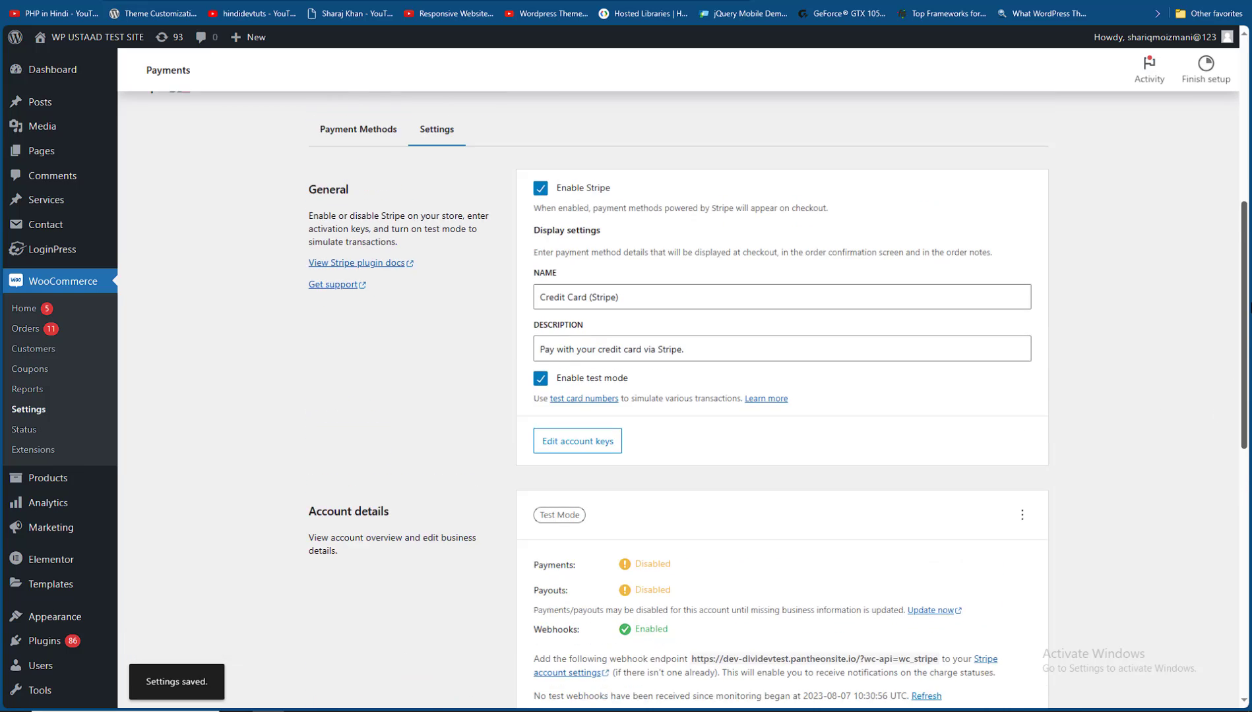
pyautogui.scroll(2, 508, 303)
# Visit the storefront and add T-Shirt Two to the cart.
pyautogui.moveTo(46, 38)
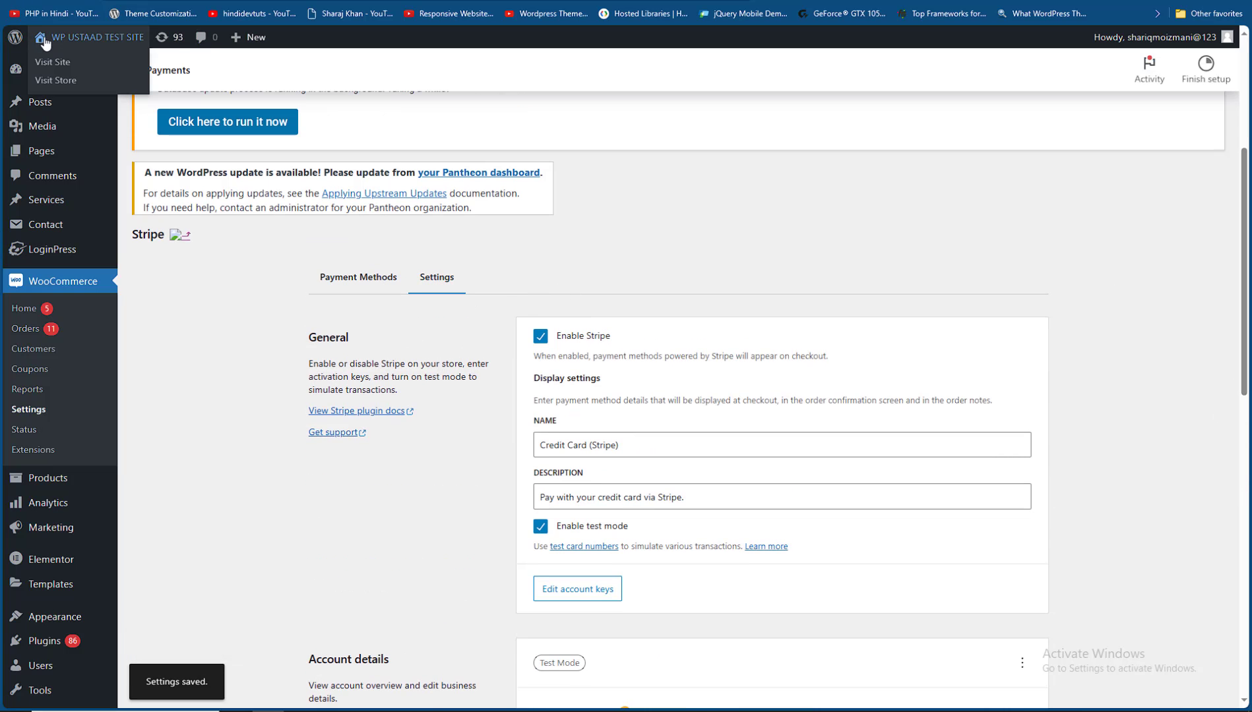
pyautogui.click(52, 62)
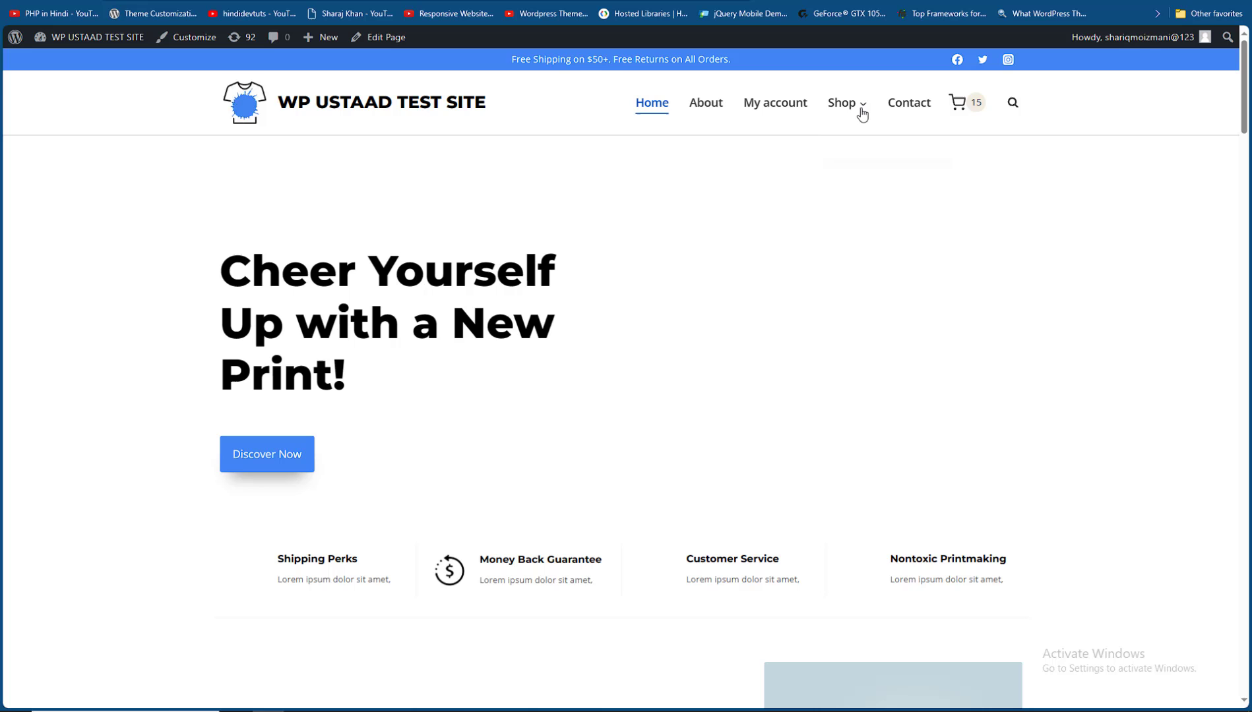
pyautogui.moveTo(850, 123)
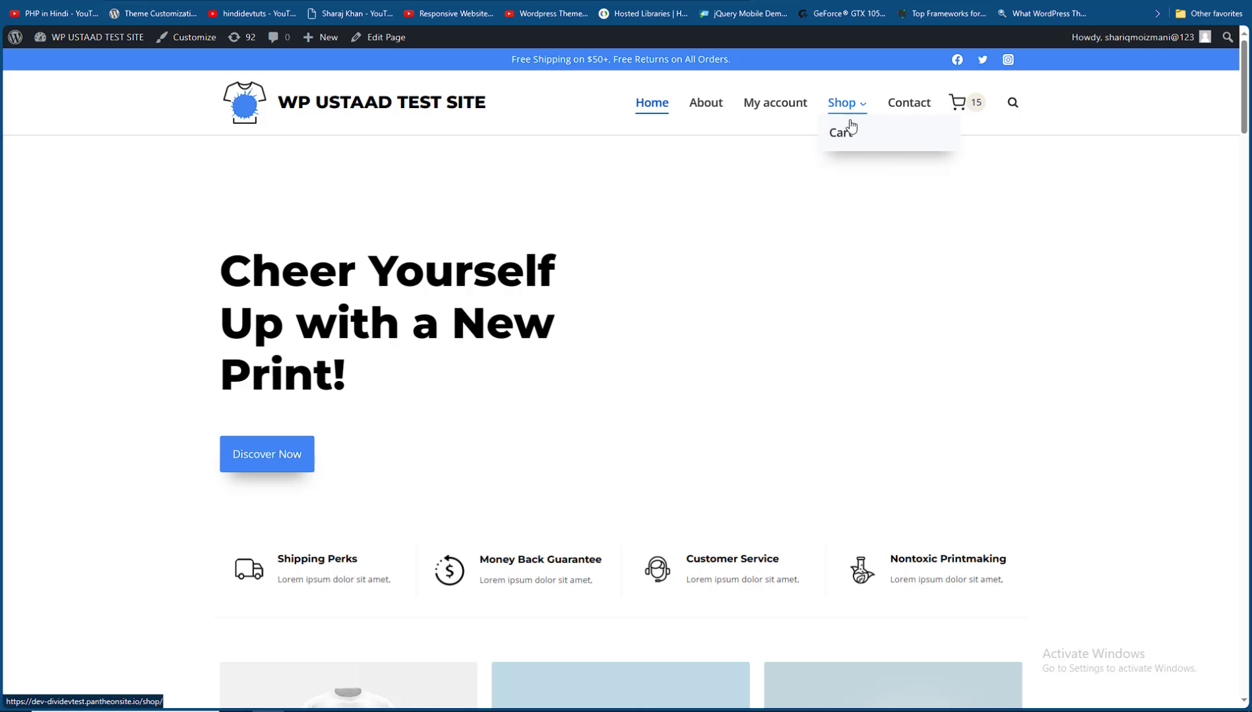
pyautogui.scroll(-20, 620, 396)
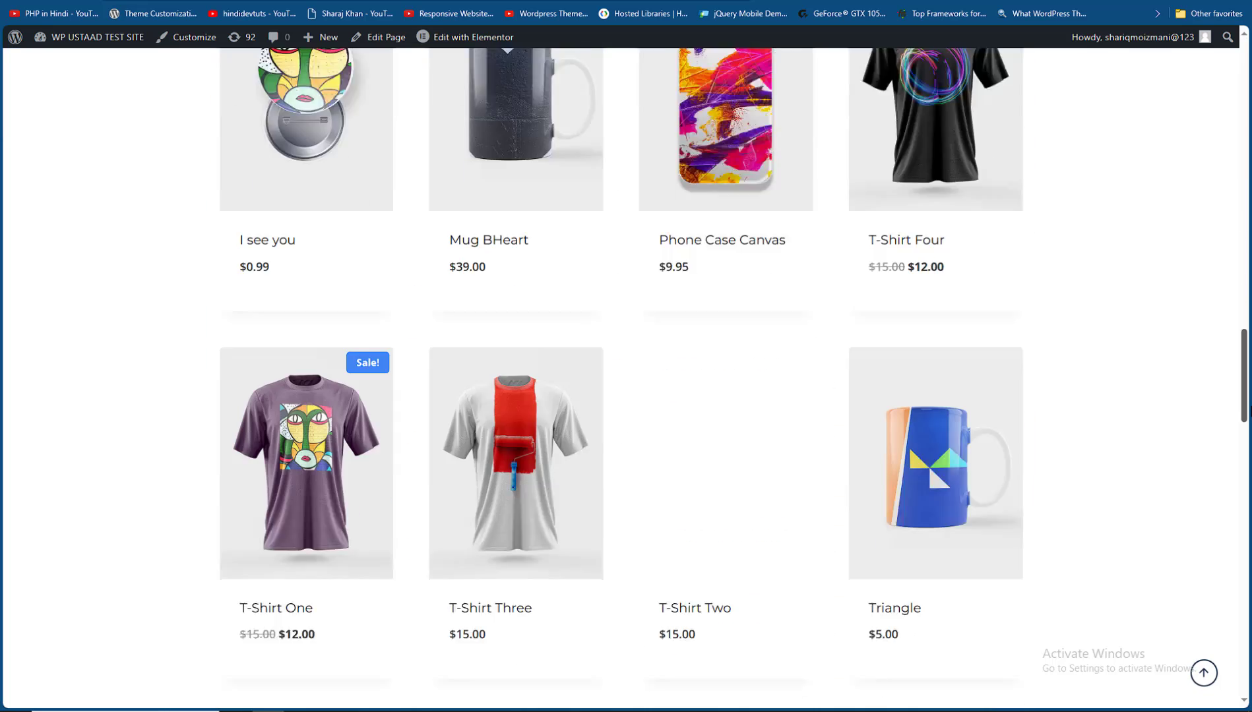
pyautogui.scroll(-2, 725, 462)
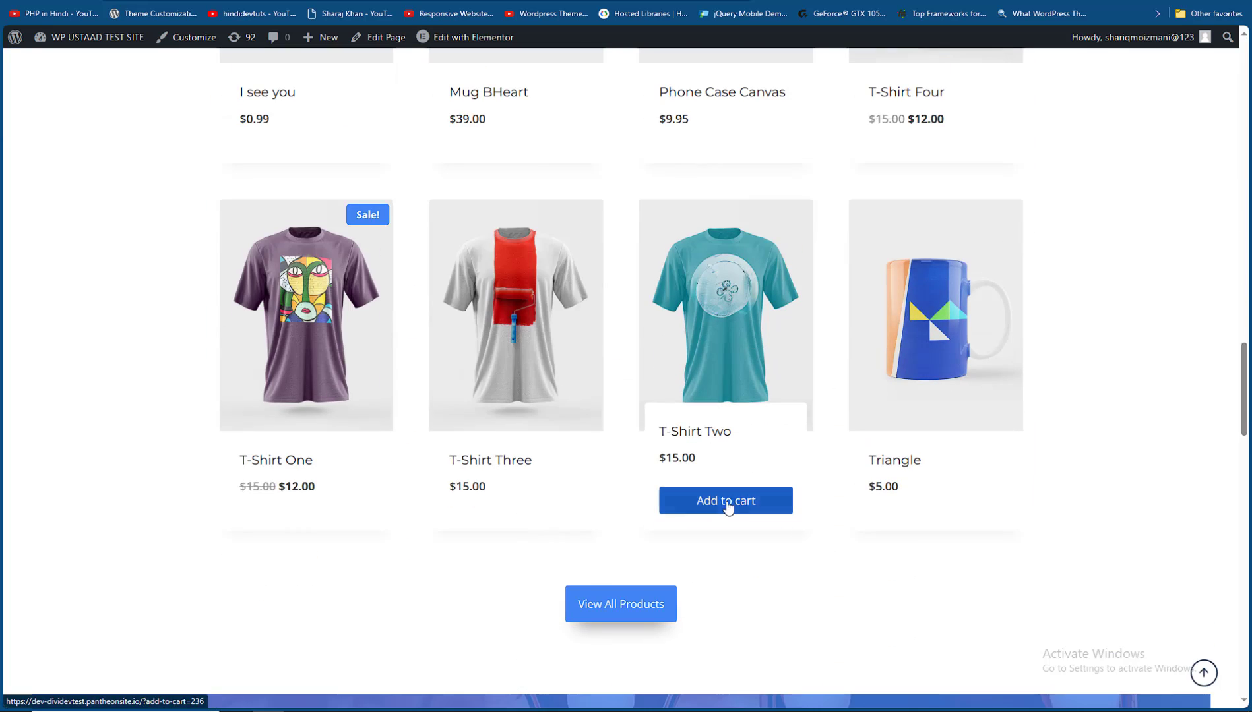
pyautogui.click(727, 507)
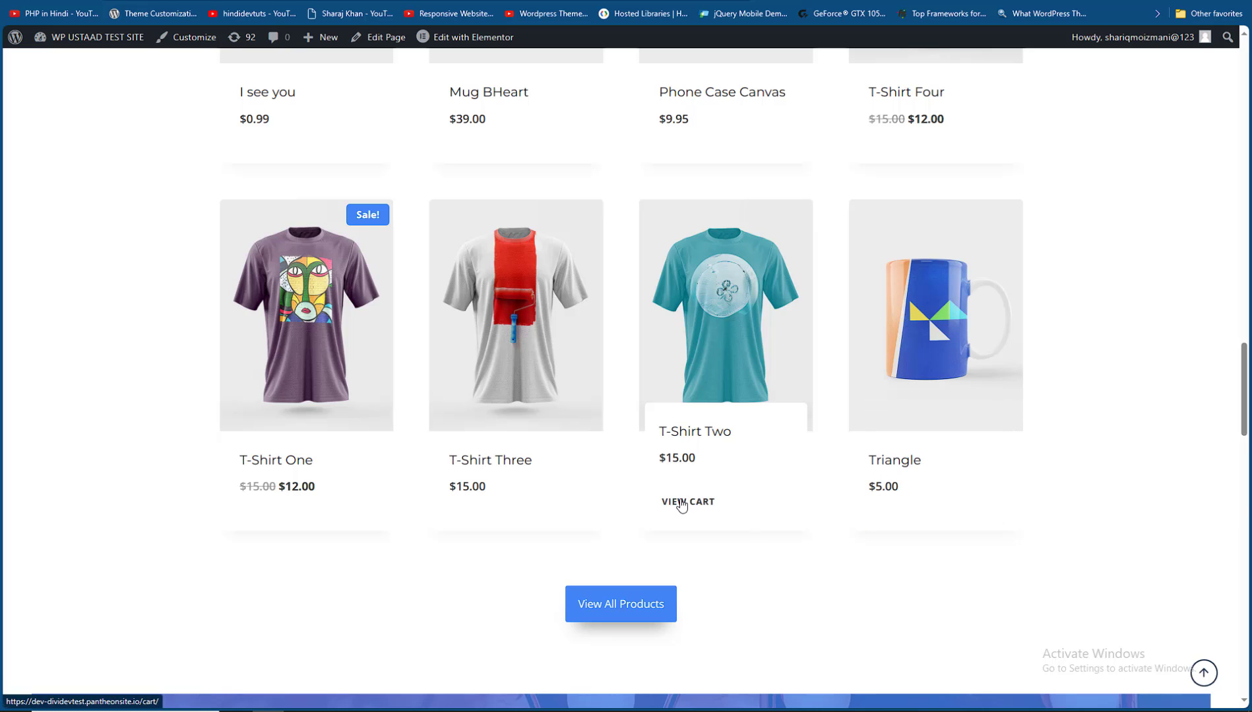
# View the cart, review its items and proceed to checkout.
pyautogui.click(682, 502)
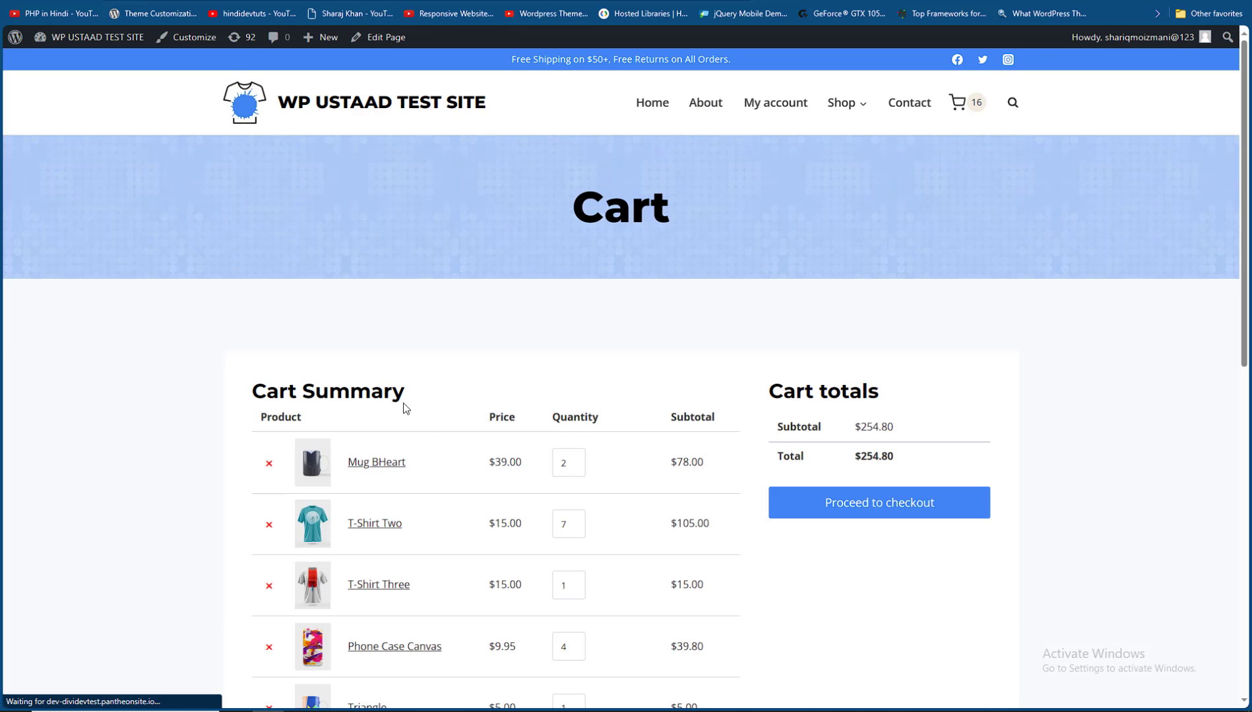
pyautogui.moveTo(1245, 248); pyautogui.dragTo(1247, 547)
pyautogui.moveTo(1173, 439); pyautogui.dragTo(1221, 348)
pyautogui.scroll(5, 1213, 343)
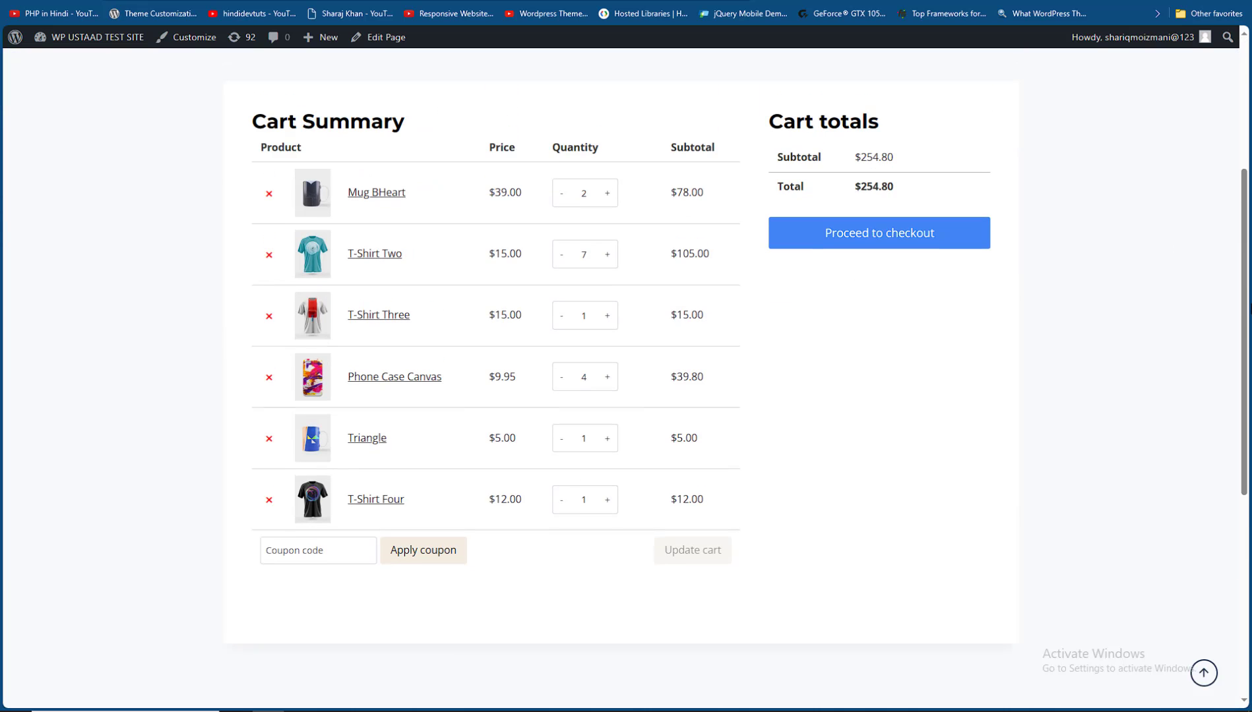
pyautogui.click(844, 252)
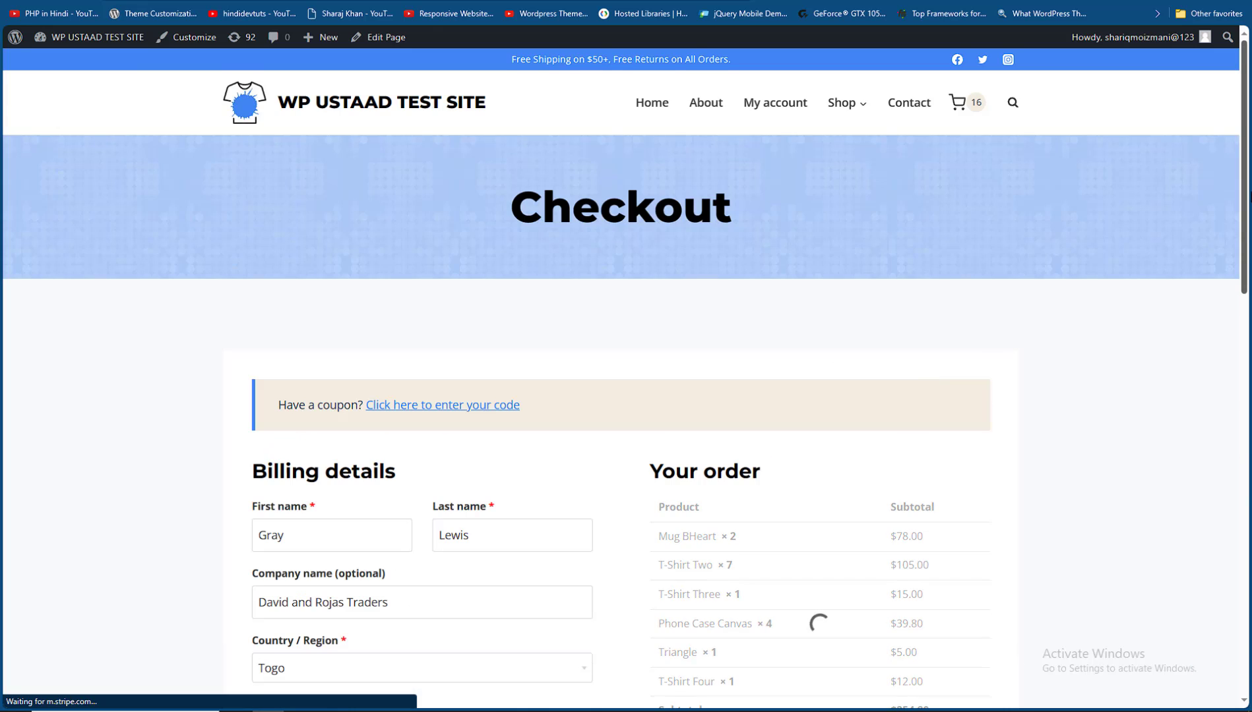
# Choose Credit Card (Stripe) as the checkout payment option and select the use of a new payment method.
pyautogui.scroll(-4, 922, 373)
pyautogui.scroll(-2, 692, 462)
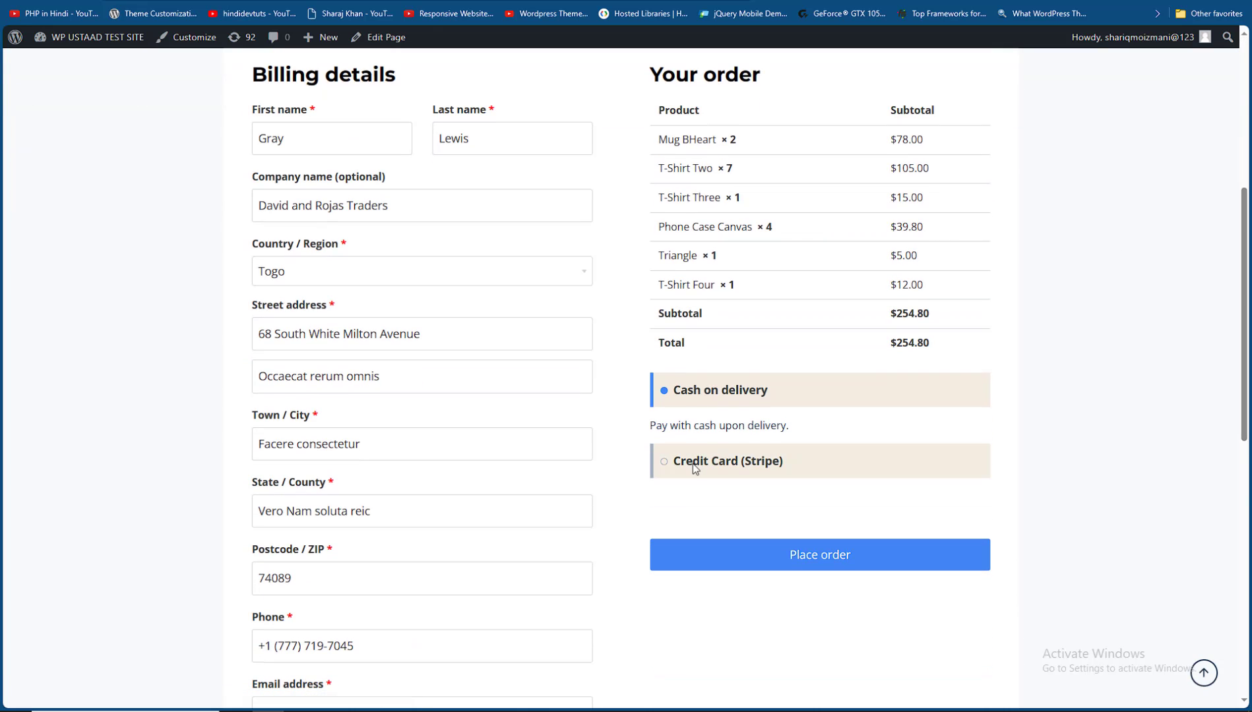
pyautogui.click(683, 467)
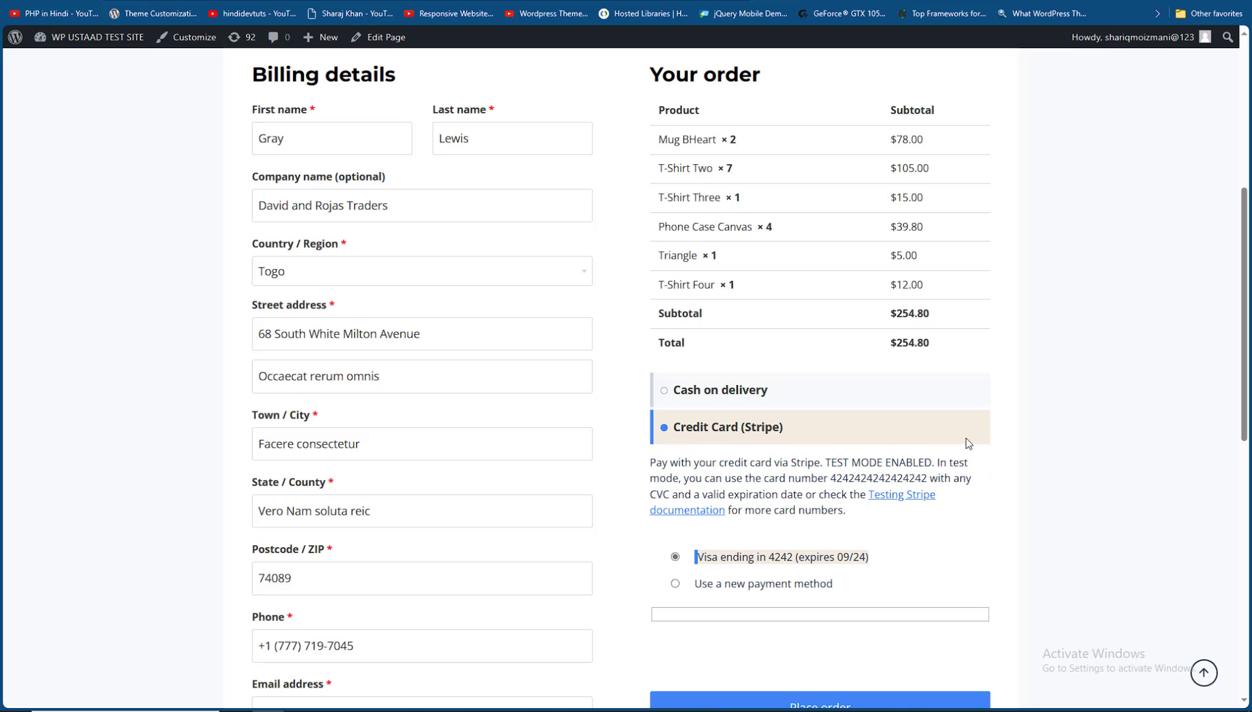
pyautogui.scroll(-1, 966, 438)
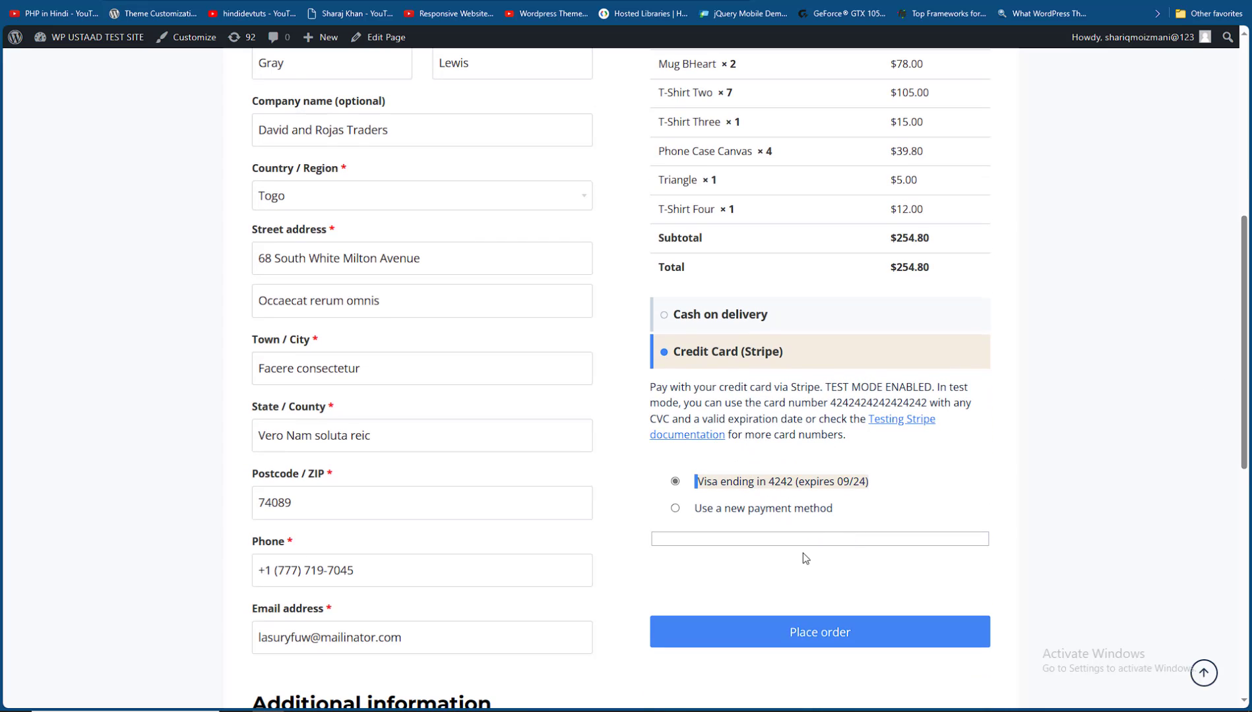
pyautogui.click(754, 514)
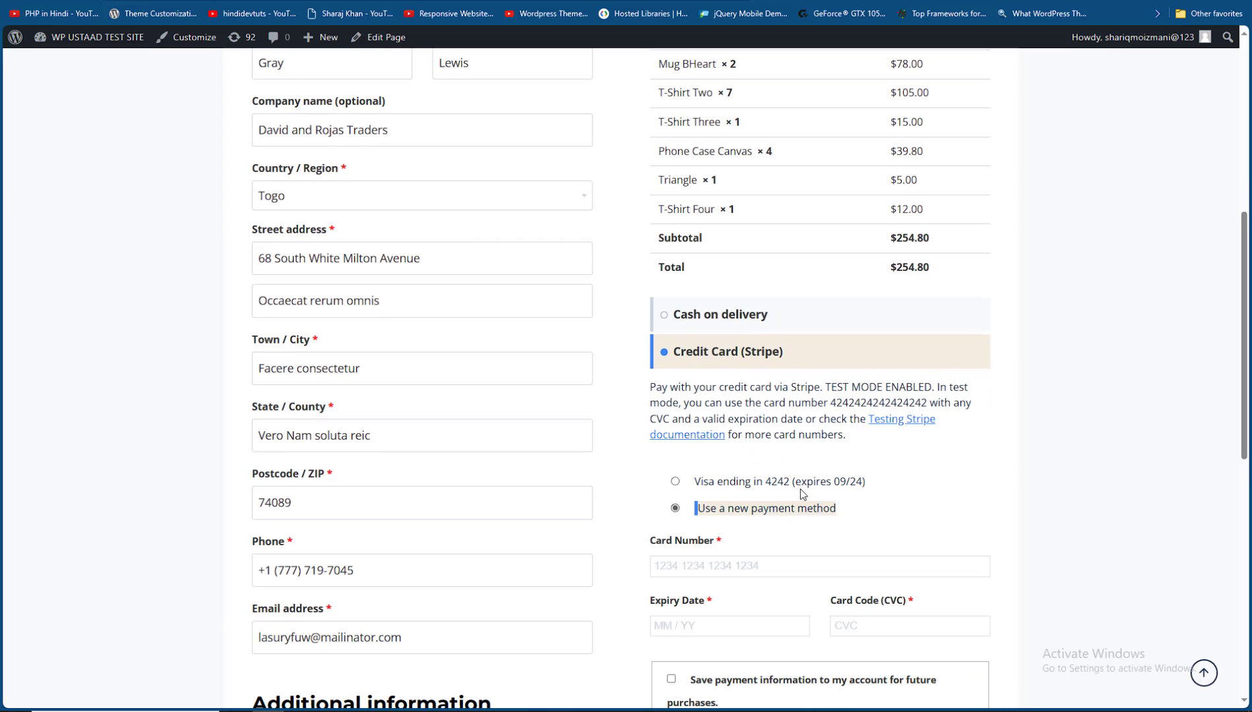
# Fill in the test card's number, expiry date and security code for the new payment method, and place the order.
pyautogui.scroll(-1, 1082, 401)
pyautogui.doubleClick(862, 337)
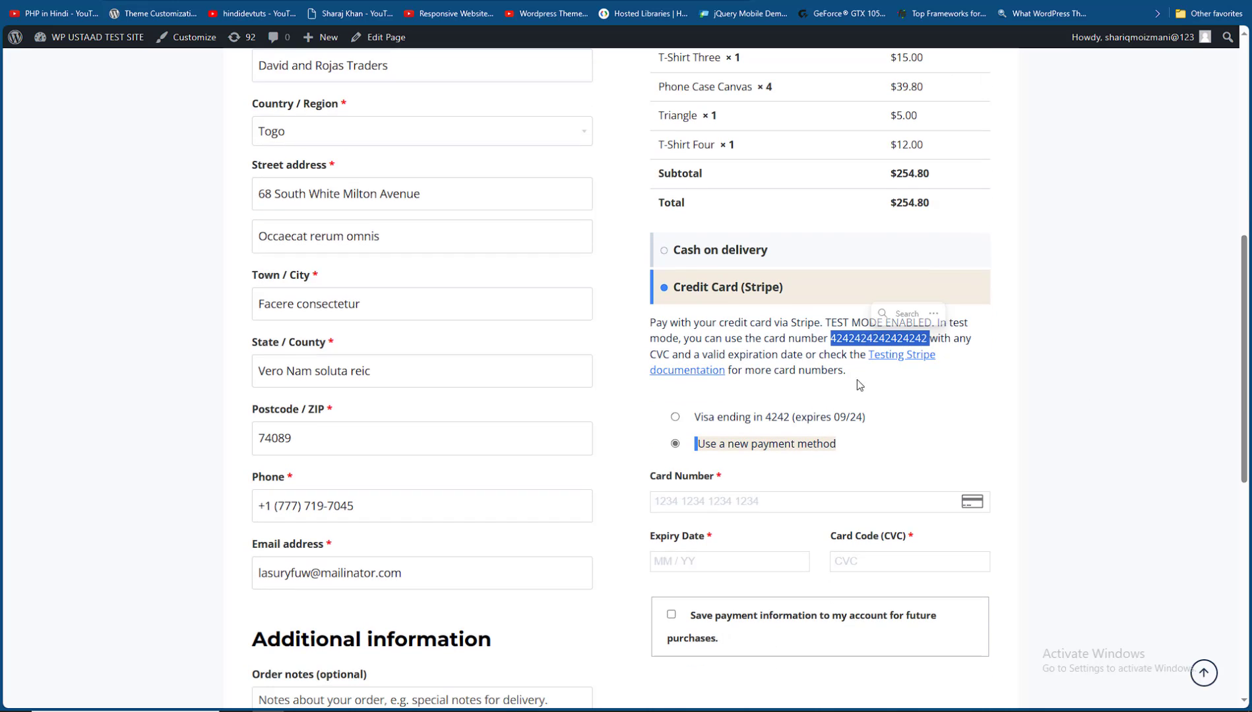
pyautogui.click(729, 505)
pyautogui.hotkey('ctrl', 'v')
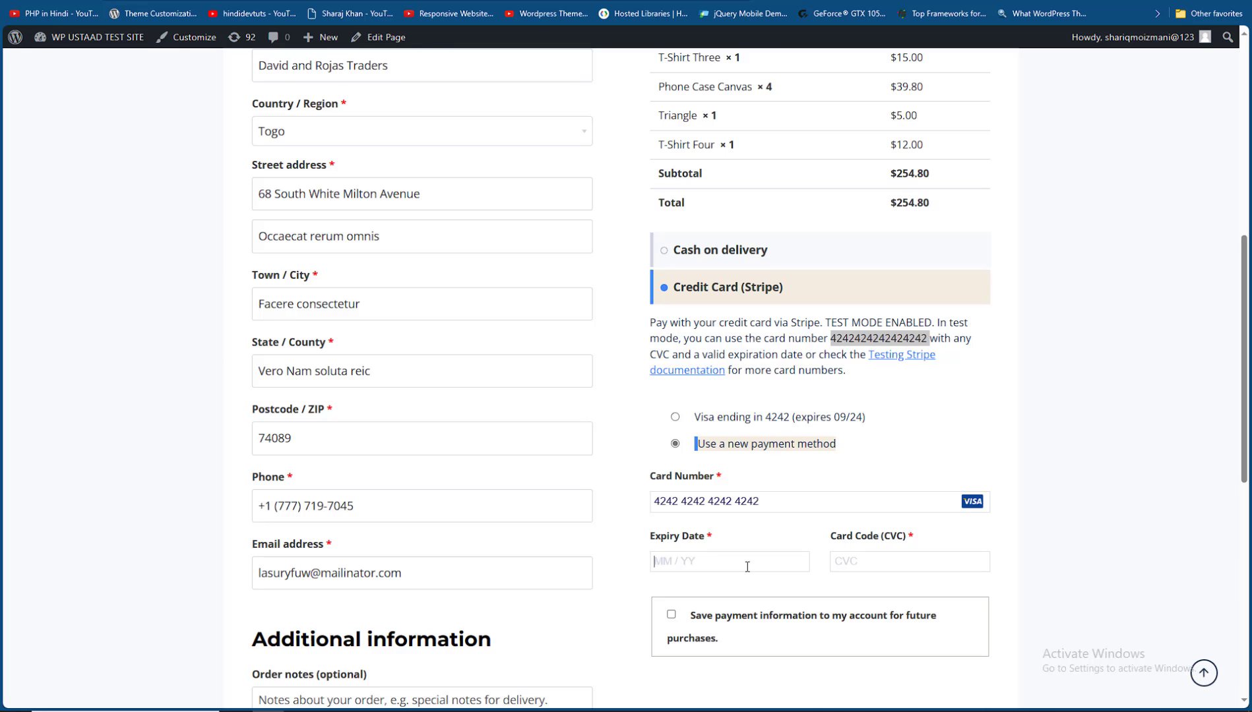
pyautogui.press('Tab')
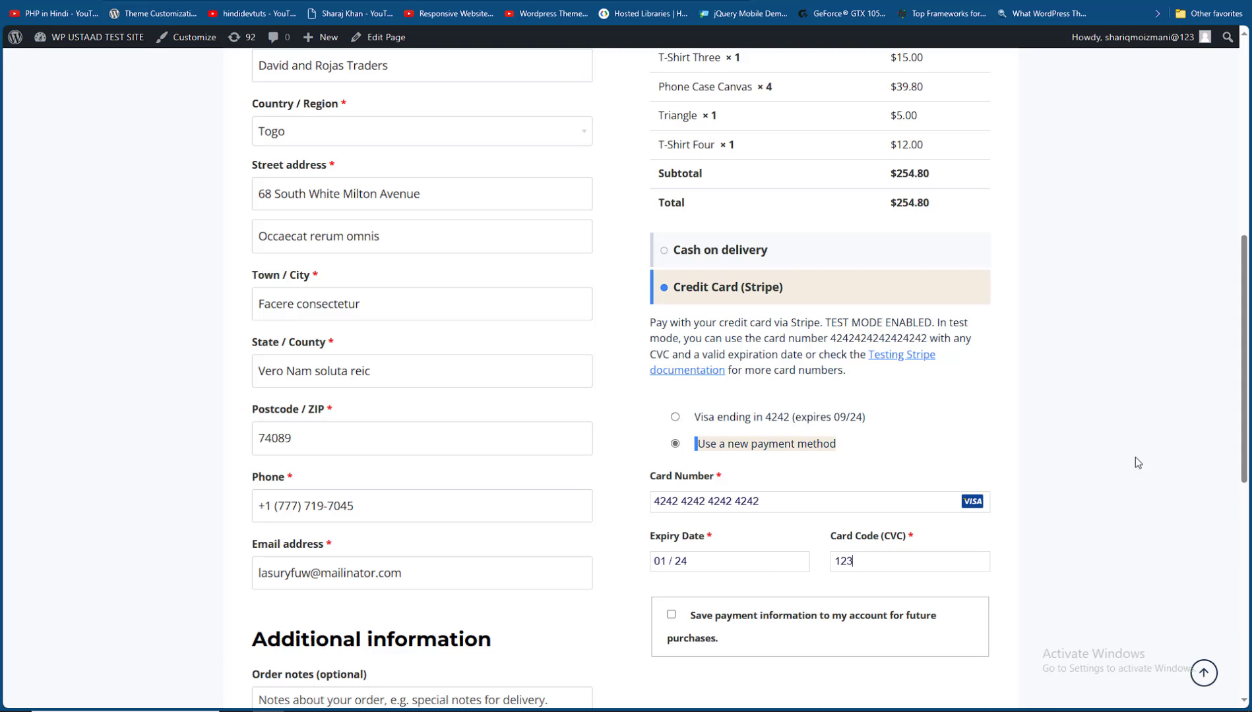
pyautogui.scroll(-1, 1136, 457)
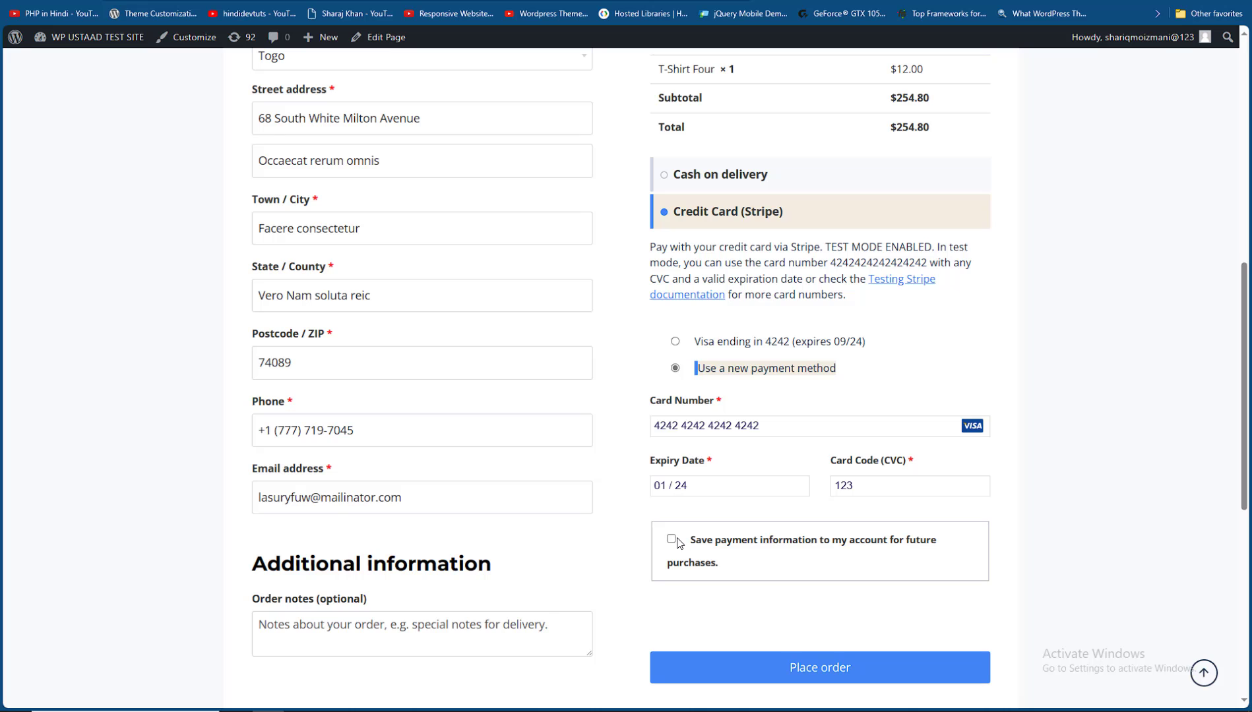
pyautogui.click(796, 662)
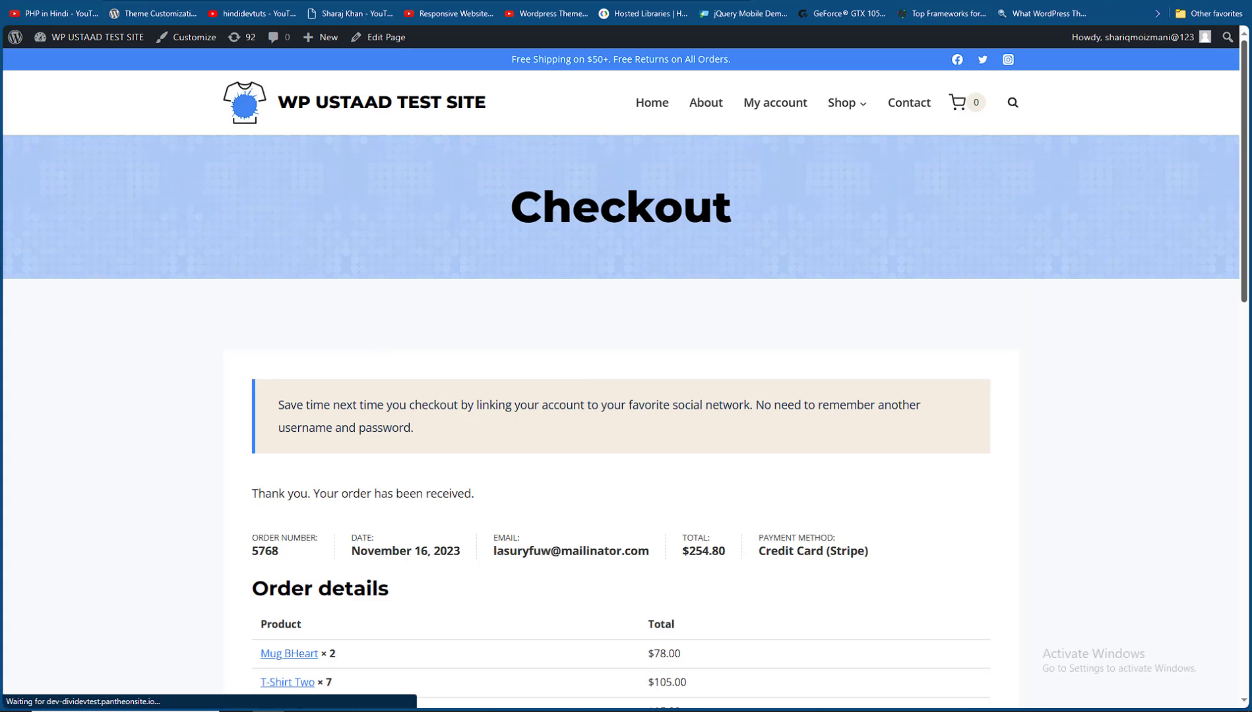
# Review the order confirmation, including the received-order summary, the ordered products and the payment method.
pyautogui.scroll(-3, 371, 344)
pyautogui.scroll(-1, 859, 373)
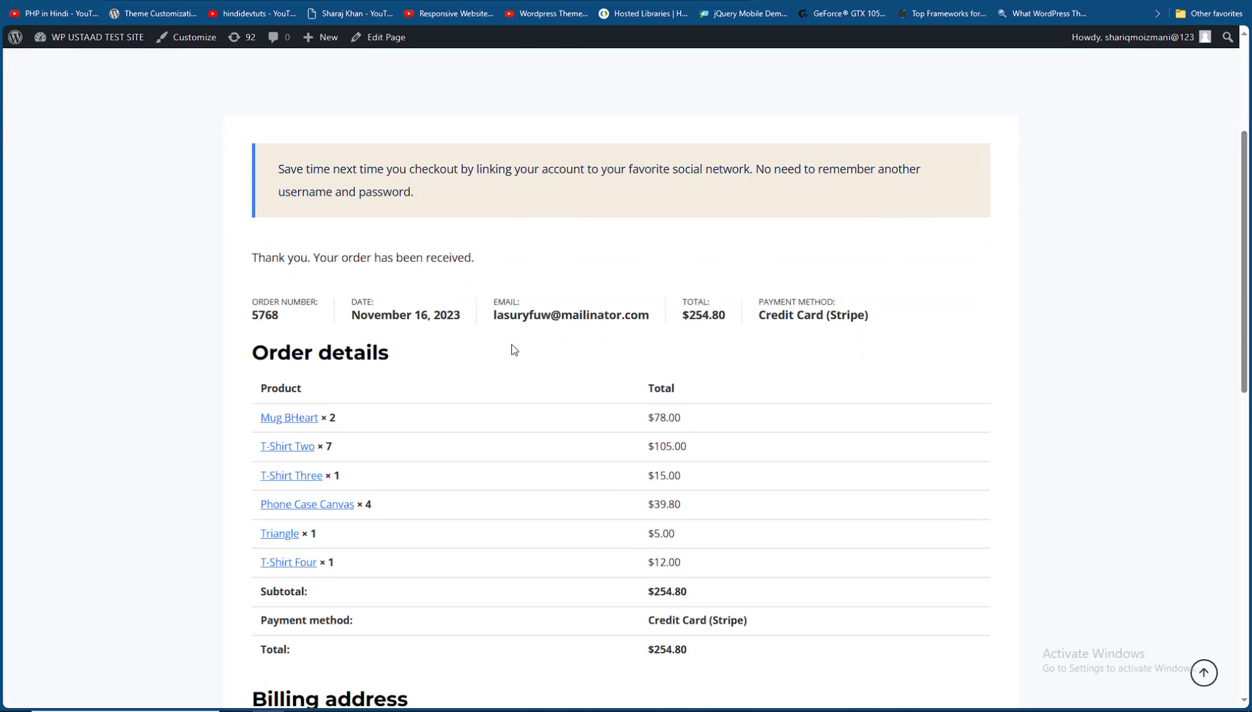
pyautogui.scroll(-1, 513, 349)
pyautogui.moveTo(245, 259); pyautogui.dragTo(844, 244)
pyautogui.click(935, 298)
pyautogui.moveTo(1244, 291); pyautogui.dragTo(1250, 439)
# Open the storefront's My account page and view the account dashboard.
pyautogui.scroll(10, 1160, 322)
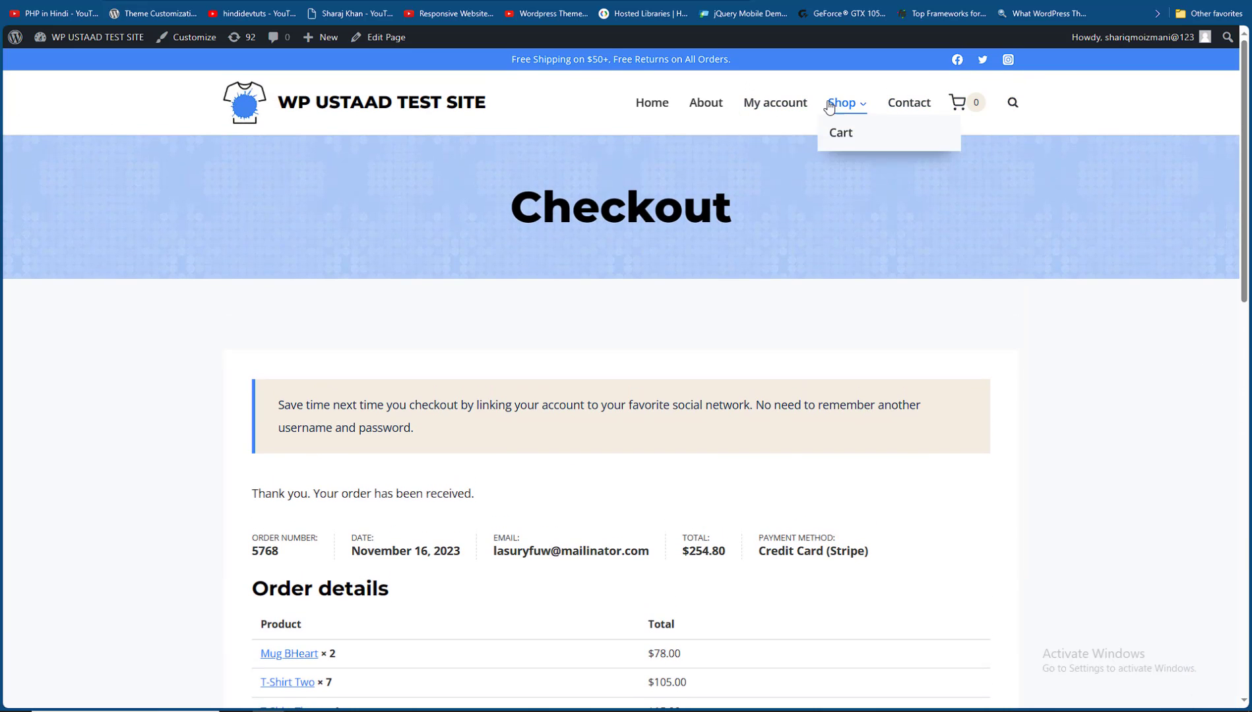
pyautogui.click(767, 102)
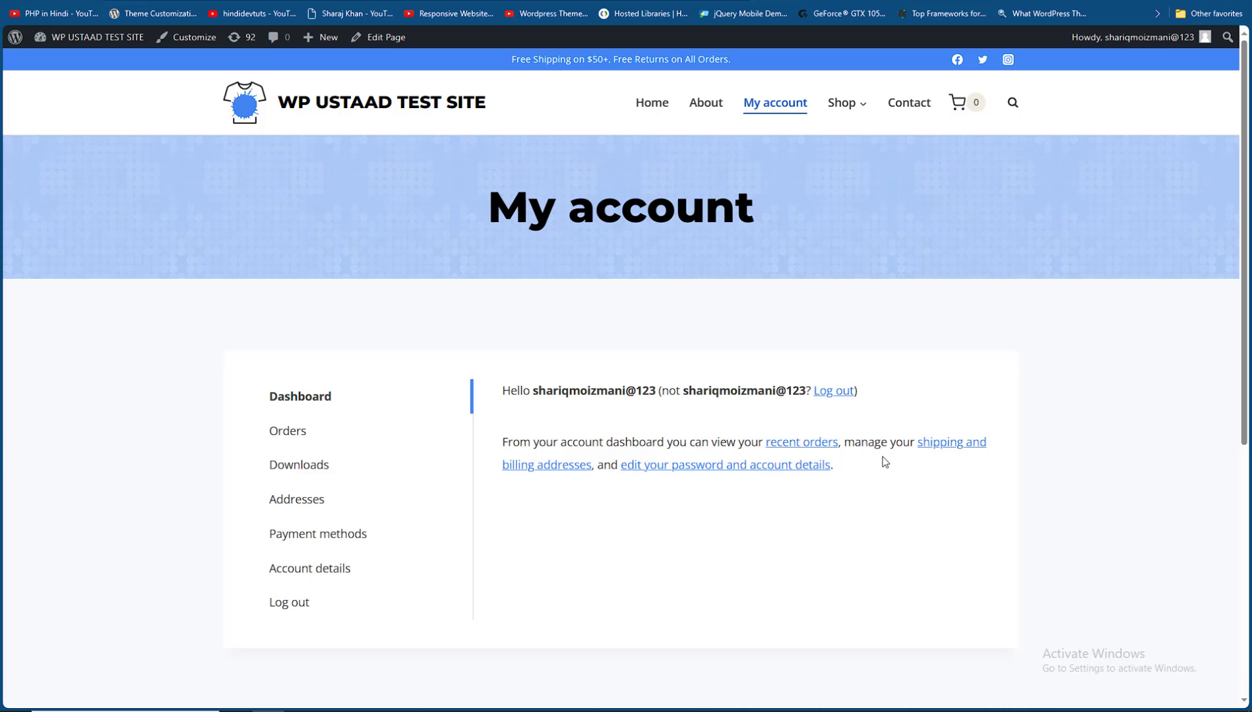
pyautogui.scroll(-1, 709, 374)
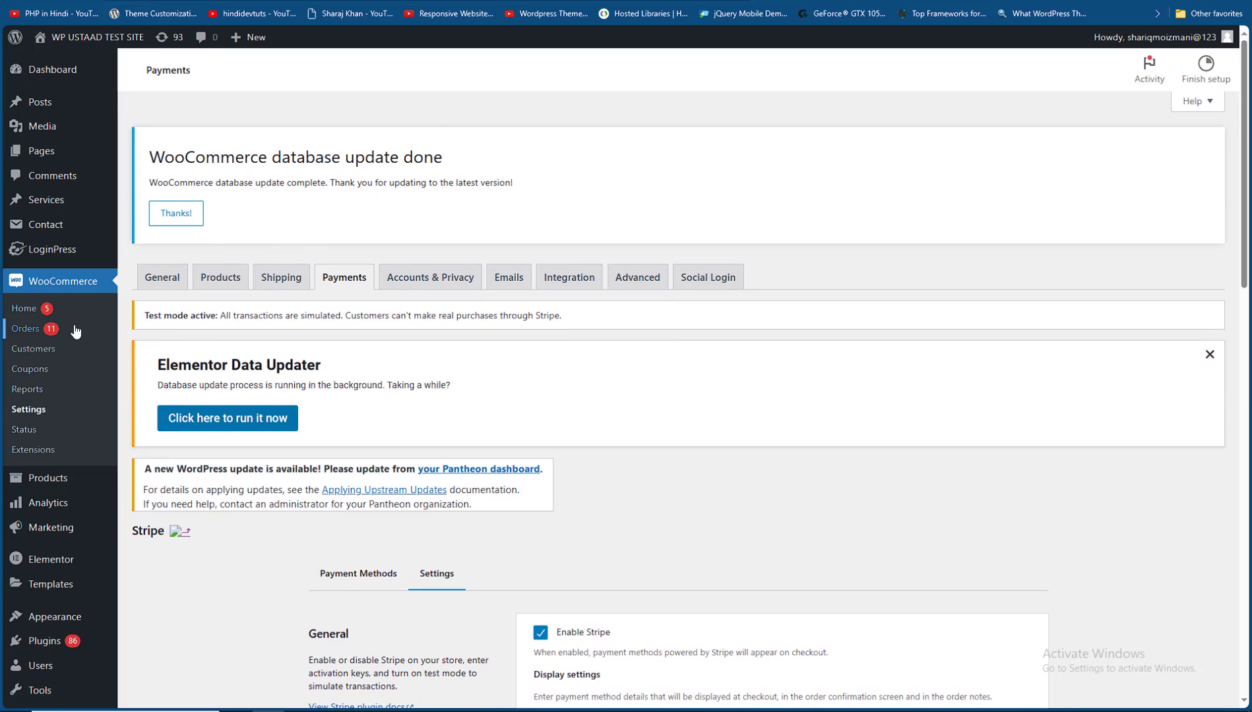
# Switch to the WooCommerce admin orders list and open the newest order.
pyautogui.click(74, 329)
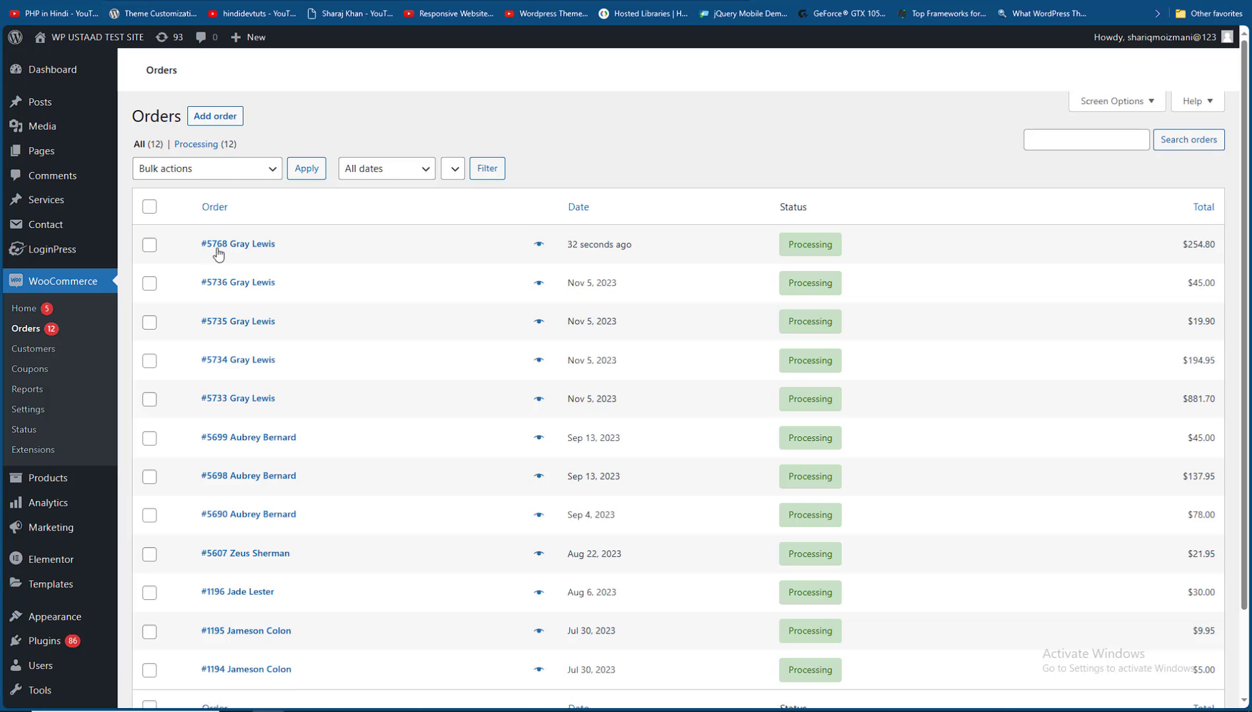
pyautogui.scroll(-3, 1138, 413)
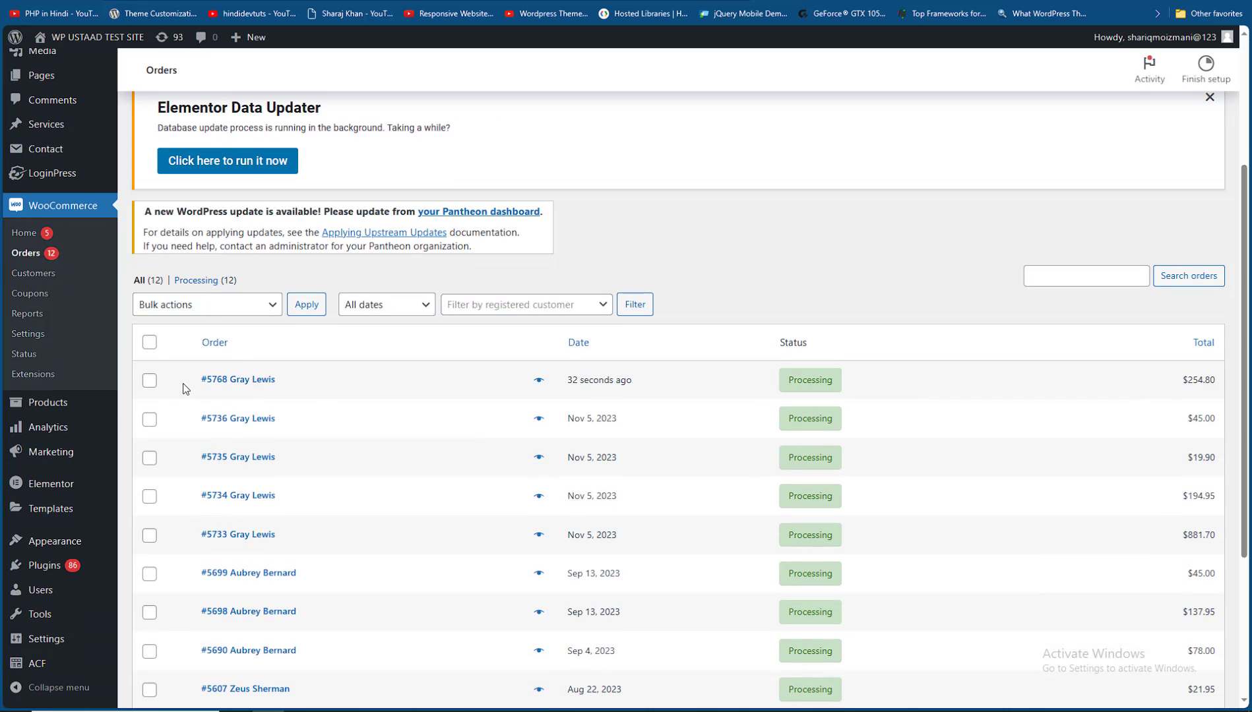
pyautogui.click(232, 384)
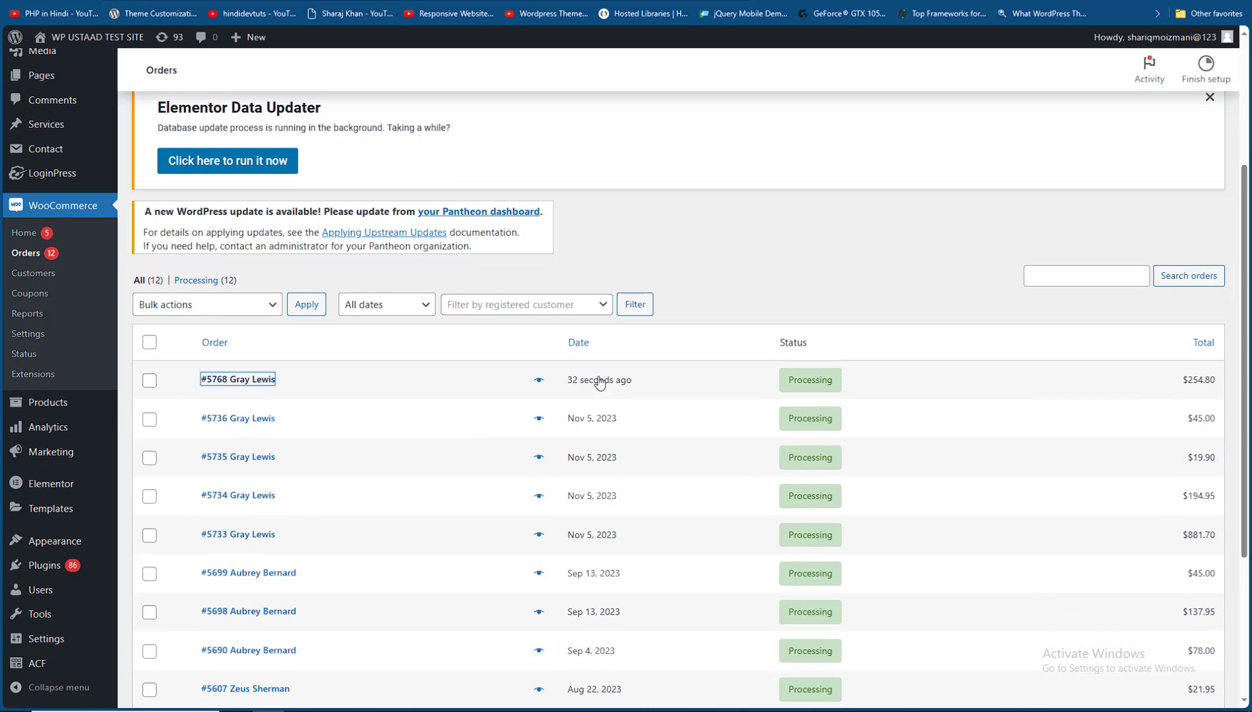
pyautogui.click(717, 351)
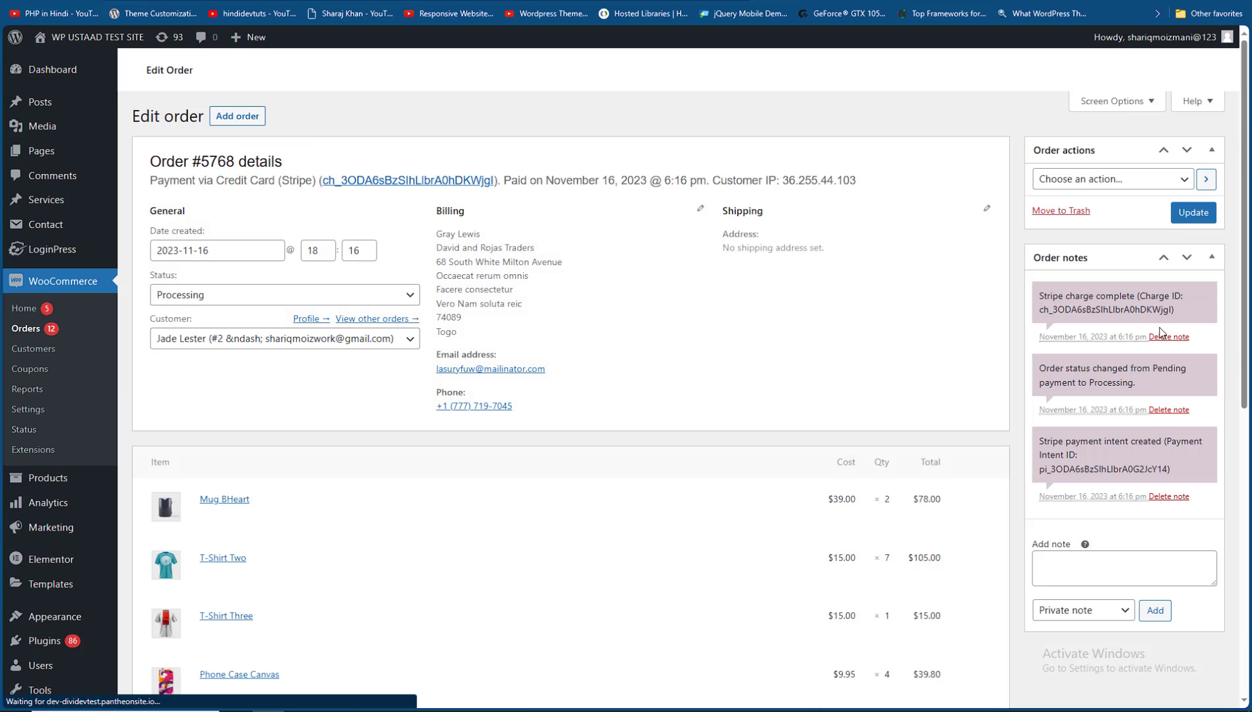
# Examine the order's payment details, Stripe order notes and purchased items.
pyautogui.moveTo(1243, 300); pyautogui.dragTo(1243, 432)
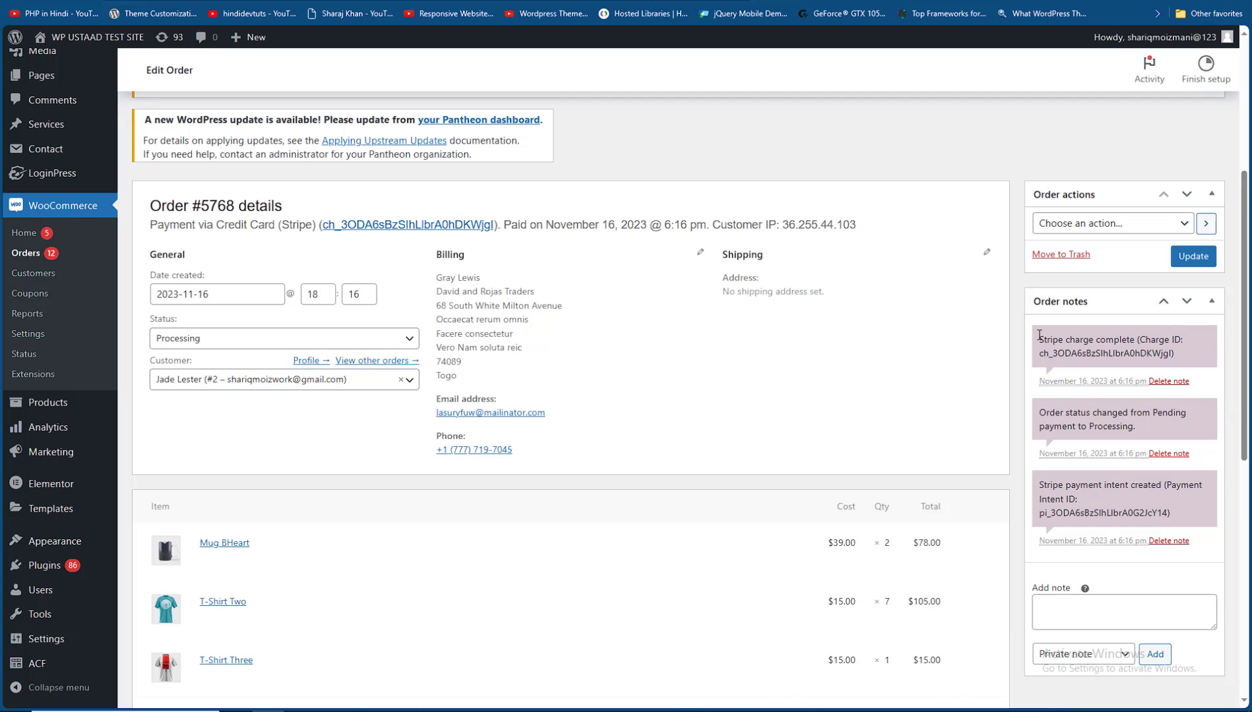
pyautogui.scroll(-1, 1114, 380)
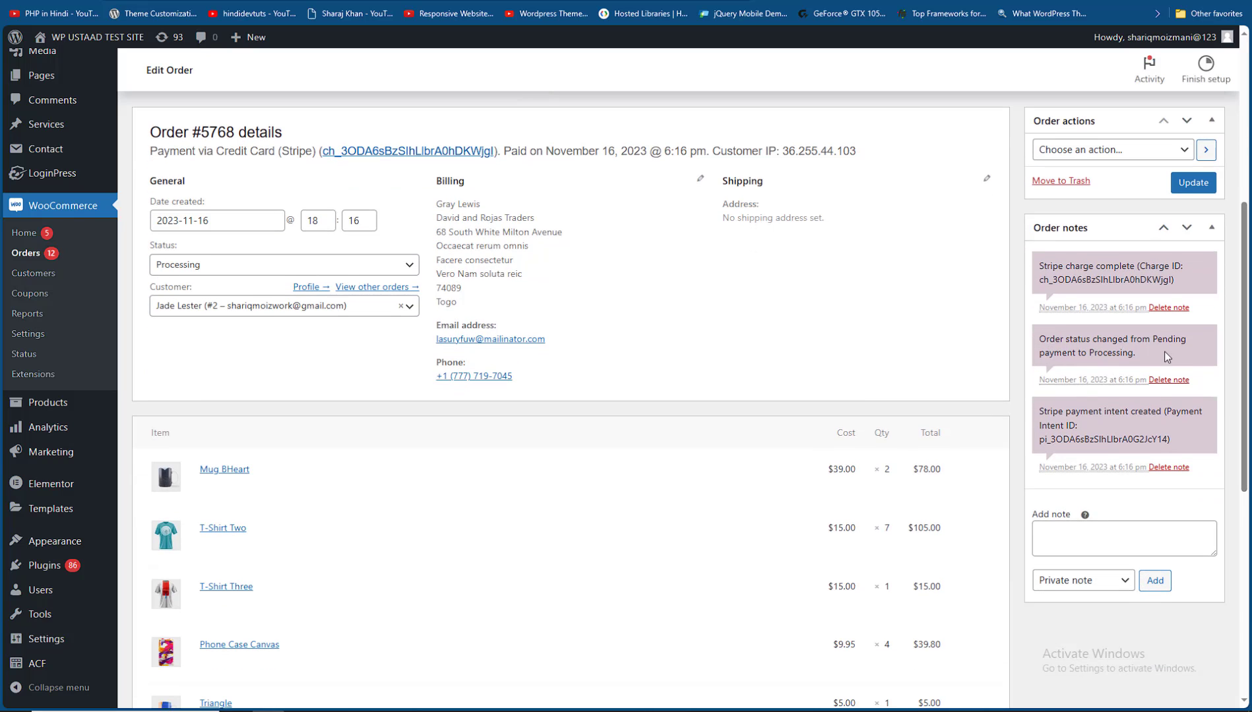
pyautogui.scroll(-1, 1198, 372)
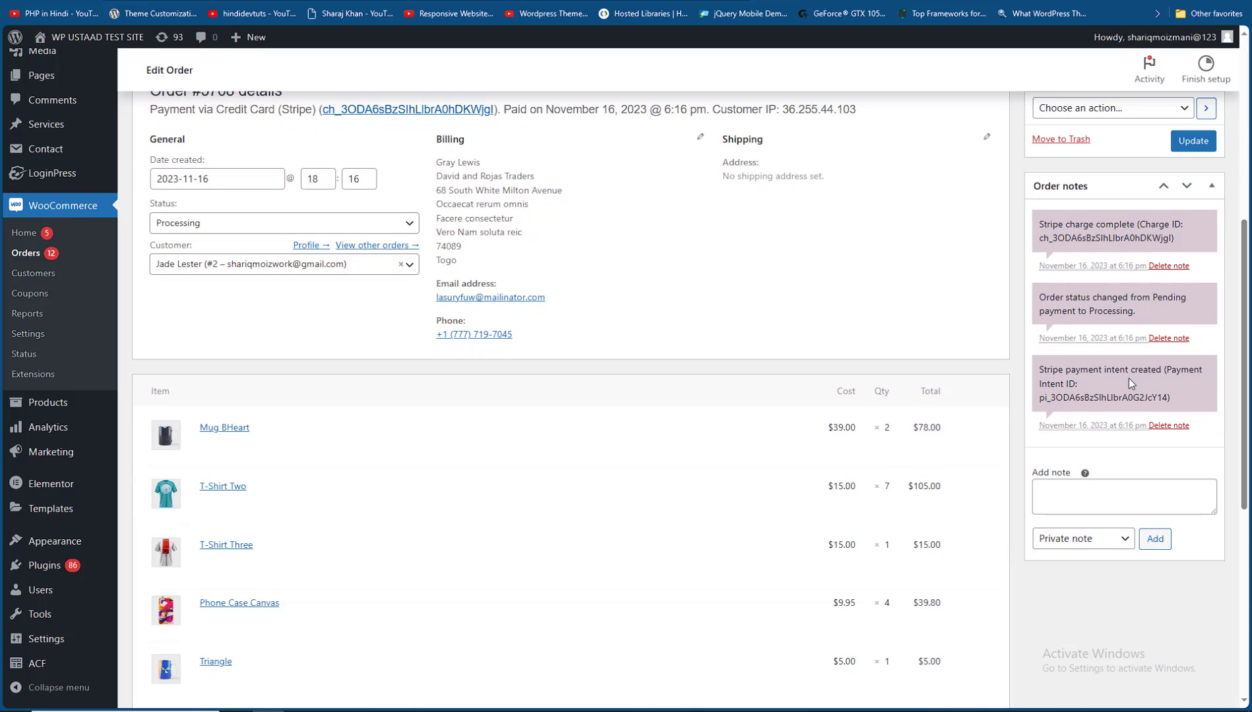
pyautogui.scroll(-2, 1174, 374)
pyautogui.scroll(-3, 1145, 521)
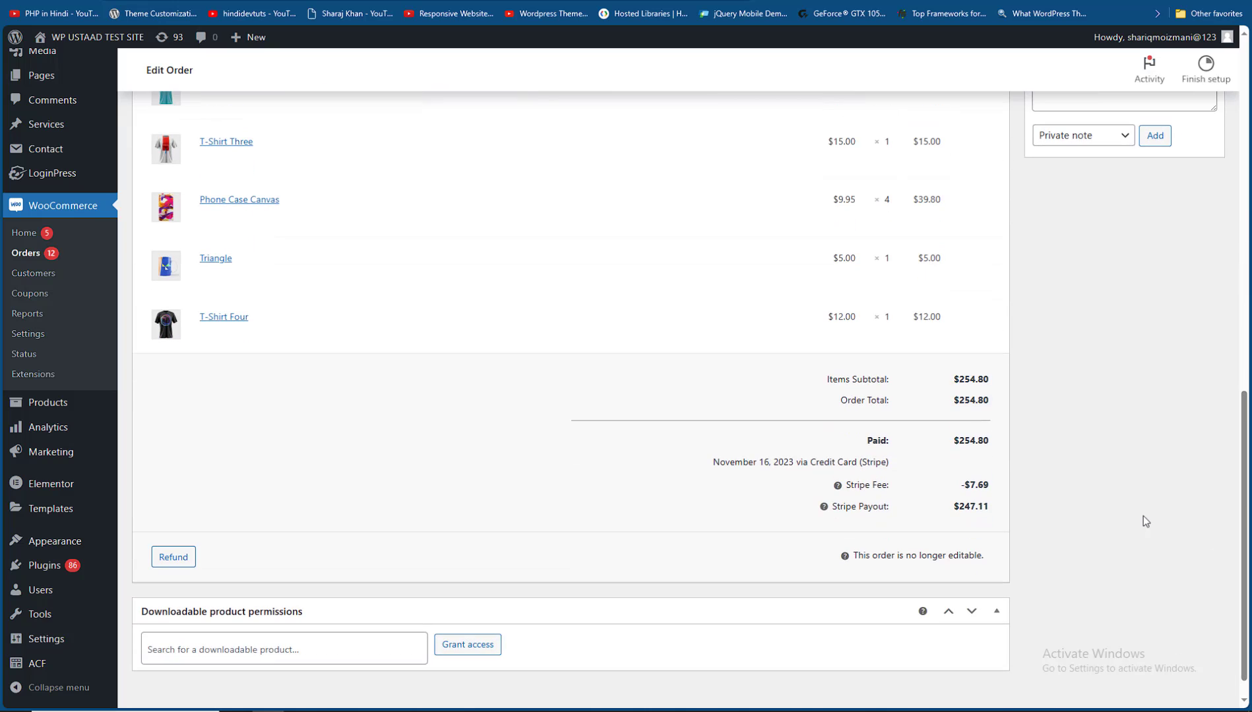
# Inspect the Stripe fee and Stripe payout amounts in the order totals.
pyautogui.moveTo(846, 485); pyautogui.dragTo(908, 505)
pyautogui.click(1057, 496)
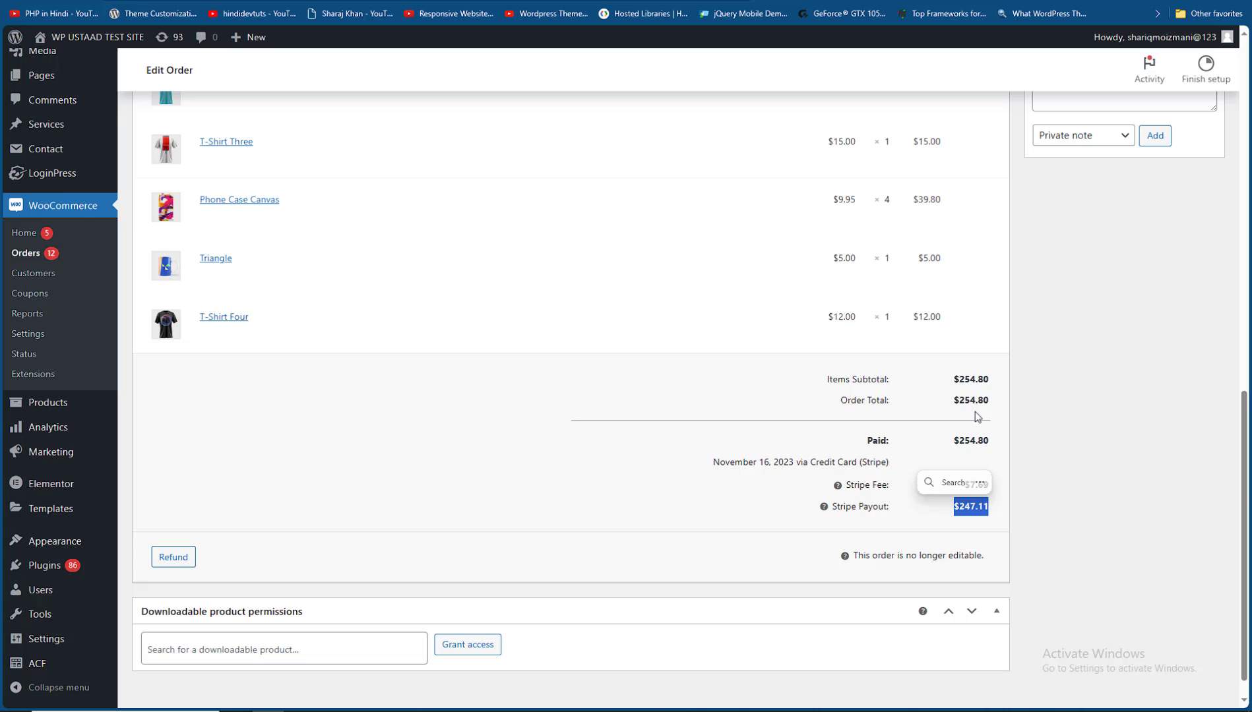
pyautogui.click(1037, 466)
pyautogui.scroll(-1, 1055, 465)
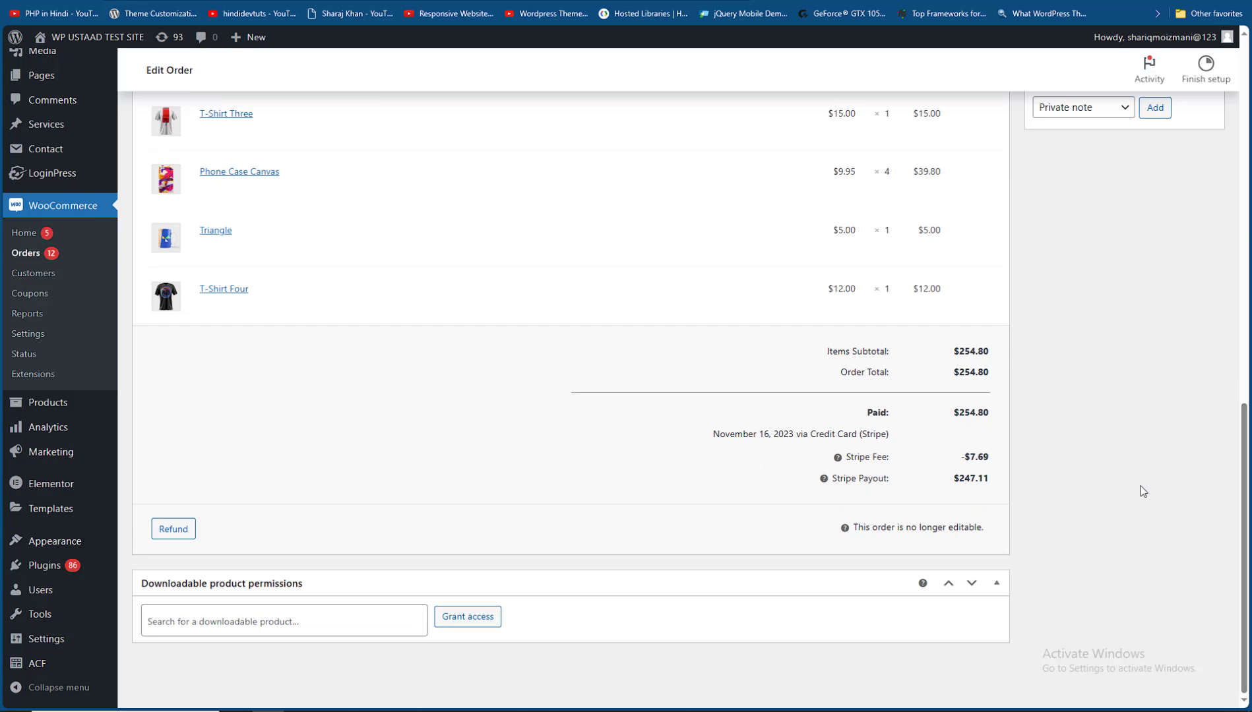
pyautogui.scroll(10, 1141, 486)
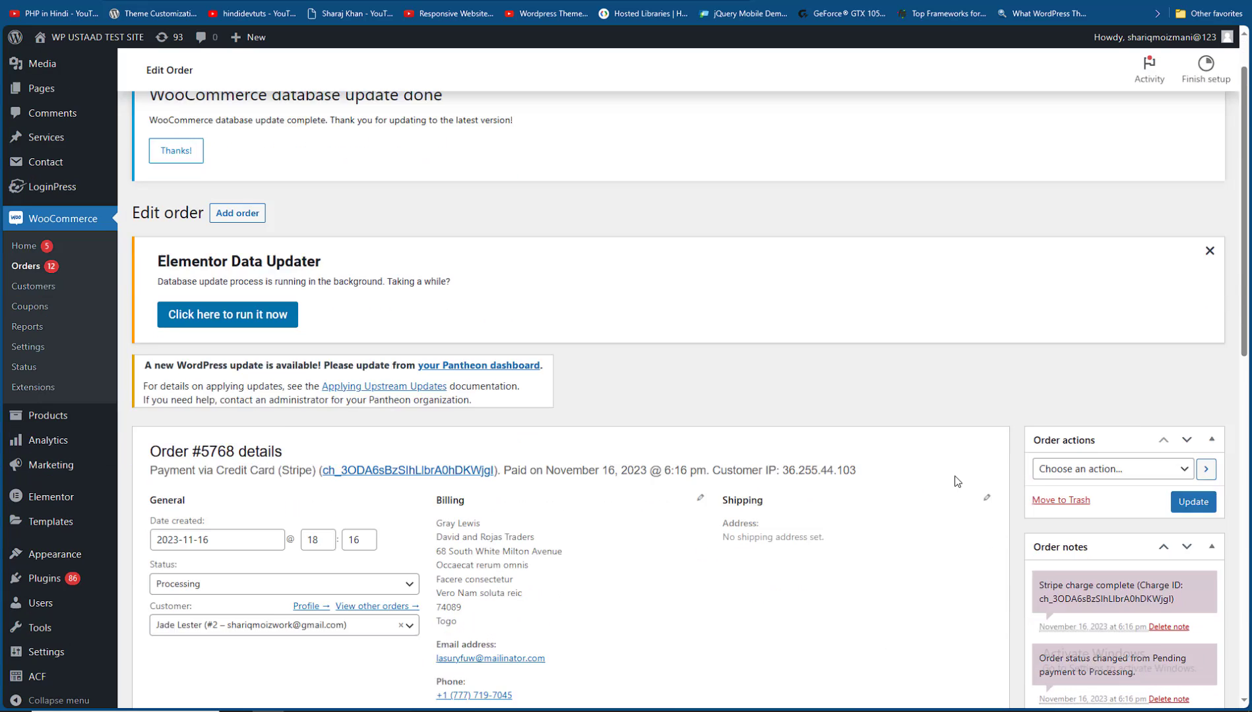
pyautogui.scroll(-10, 957, 481)
# Go to the WooCommerce payment settings and open the management page of the Stripe credit card method.
pyautogui.scroll(10, 1121, 532)
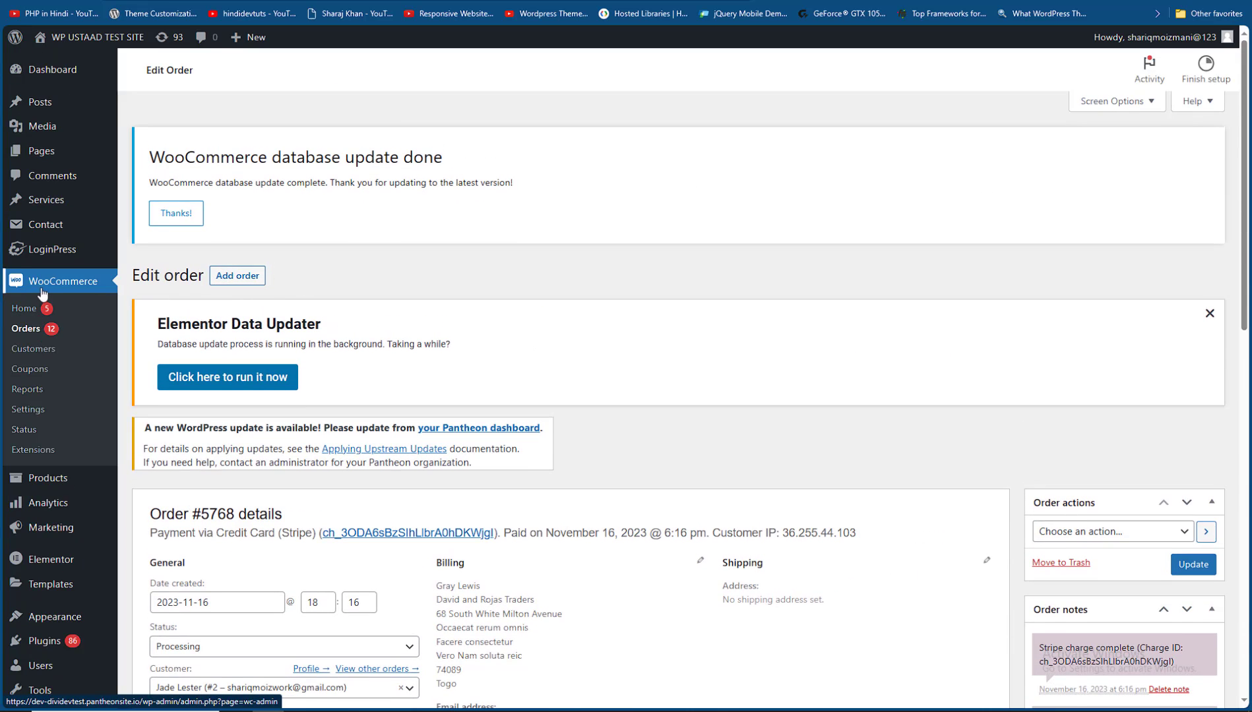
pyautogui.click(28, 409)
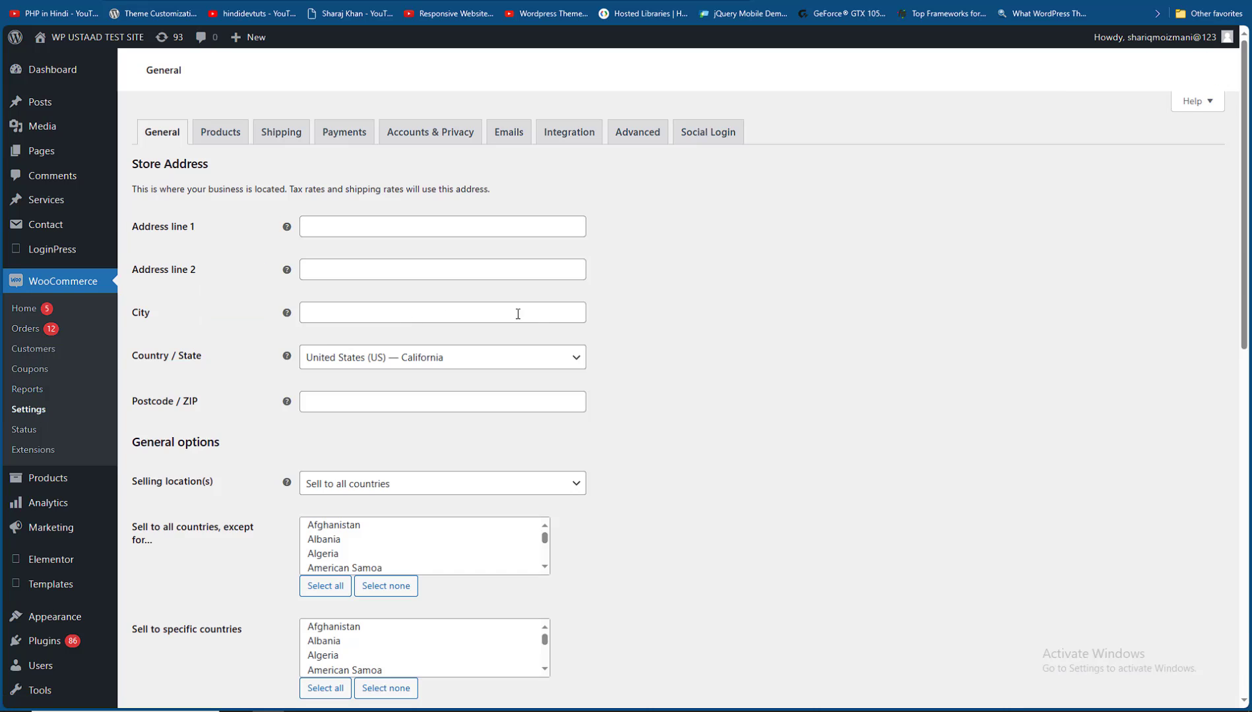
pyautogui.click(348, 134)
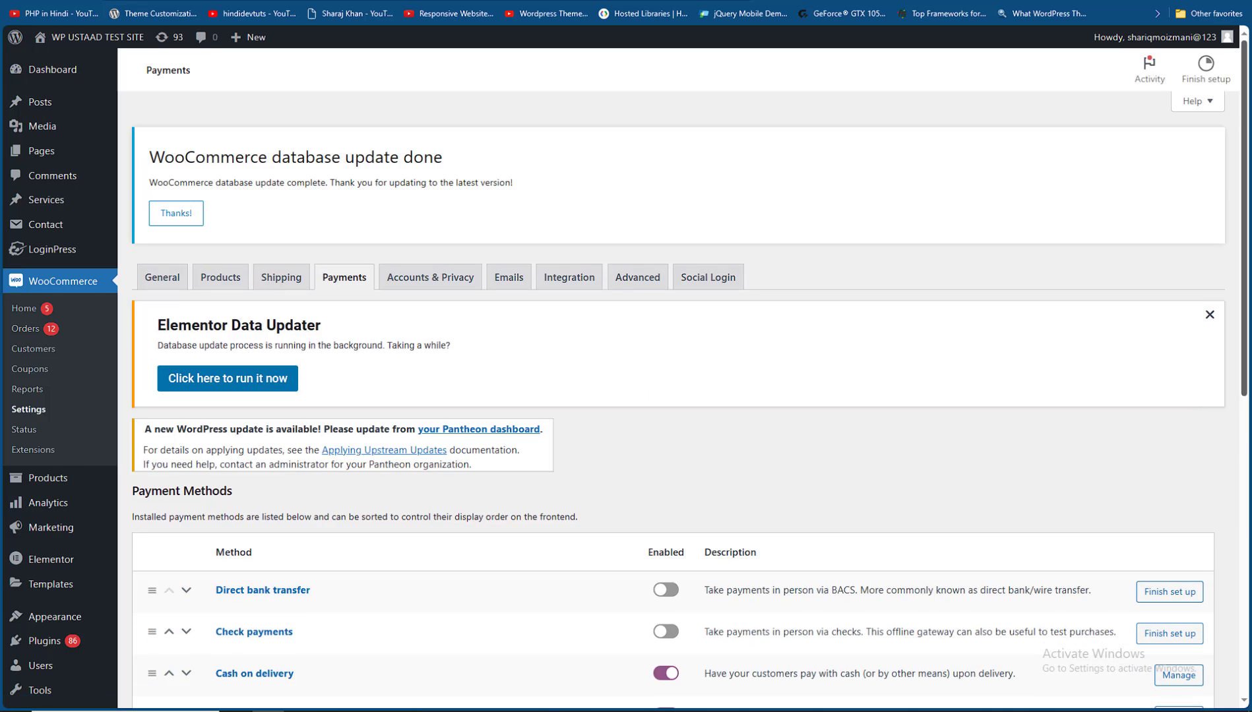
pyautogui.scroll(-5, 1180, 393)
pyautogui.click(1180, 425)
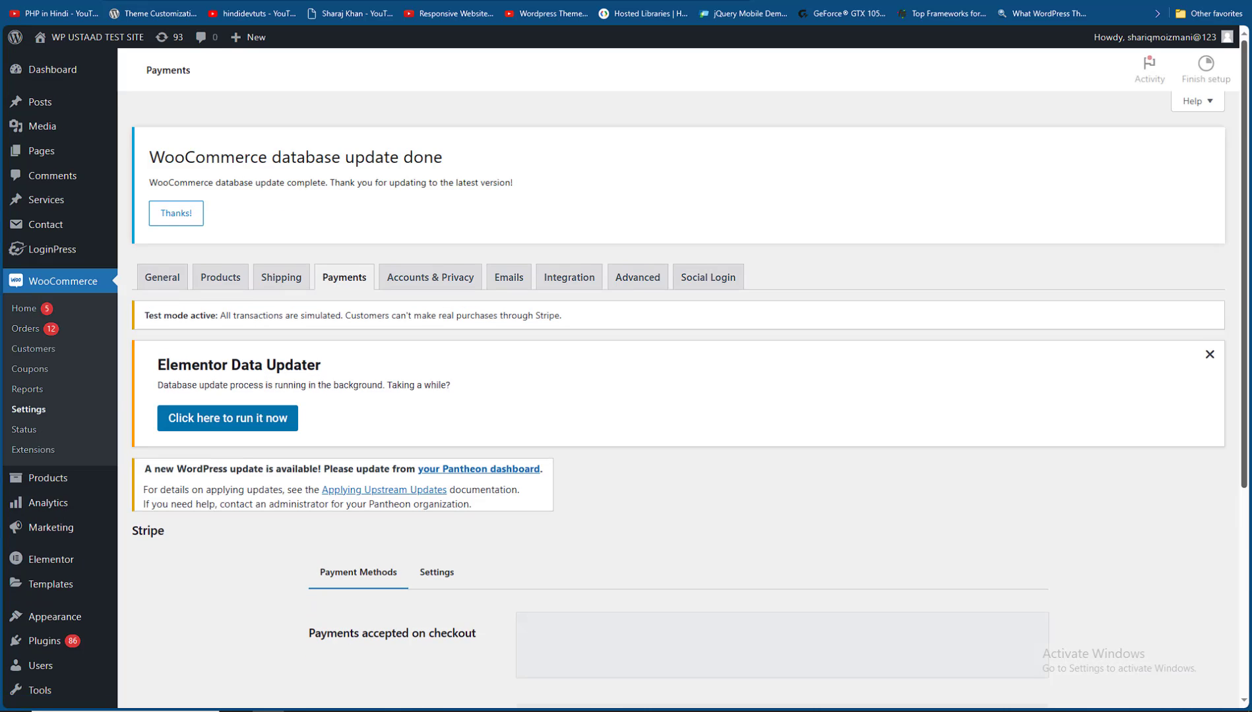
# Enable the Apple Pay / Google Pay option for Stripe's express checkouts.
pyautogui.moveTo(1244, 216); pyautogui.dragTo(1244, 393)
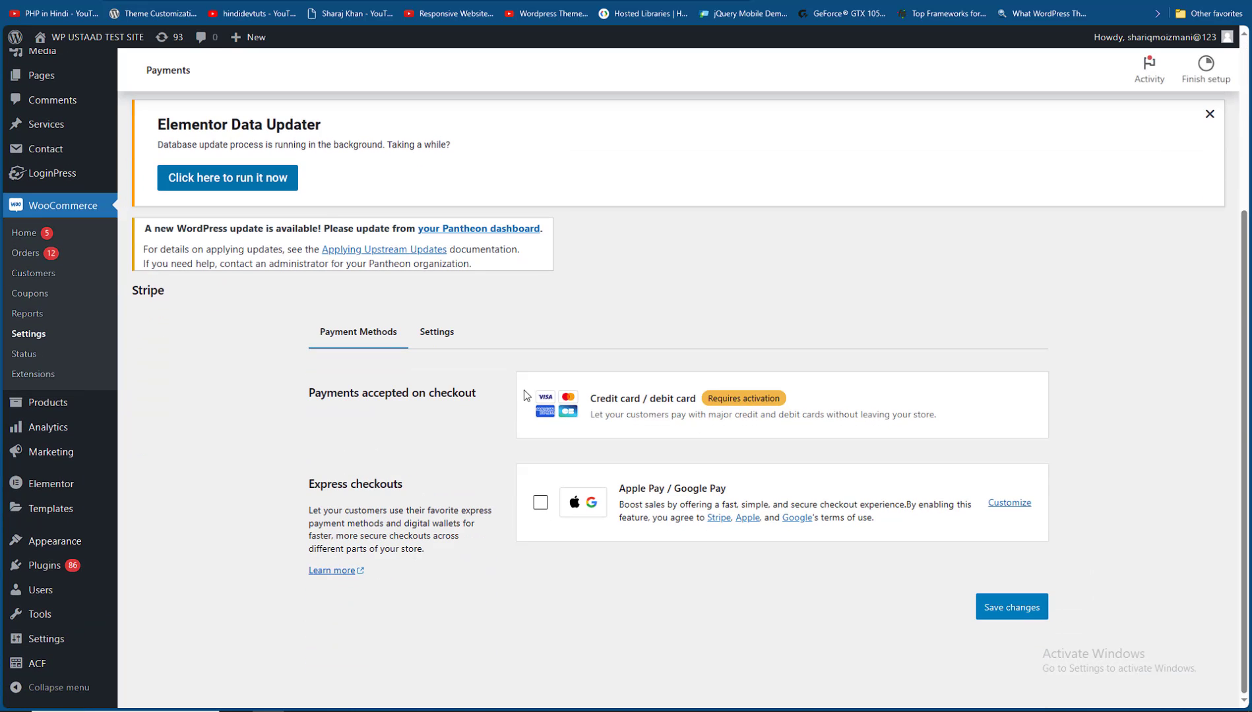
pyautogui.click(540, 502)
pyautogui.click(712, 314)
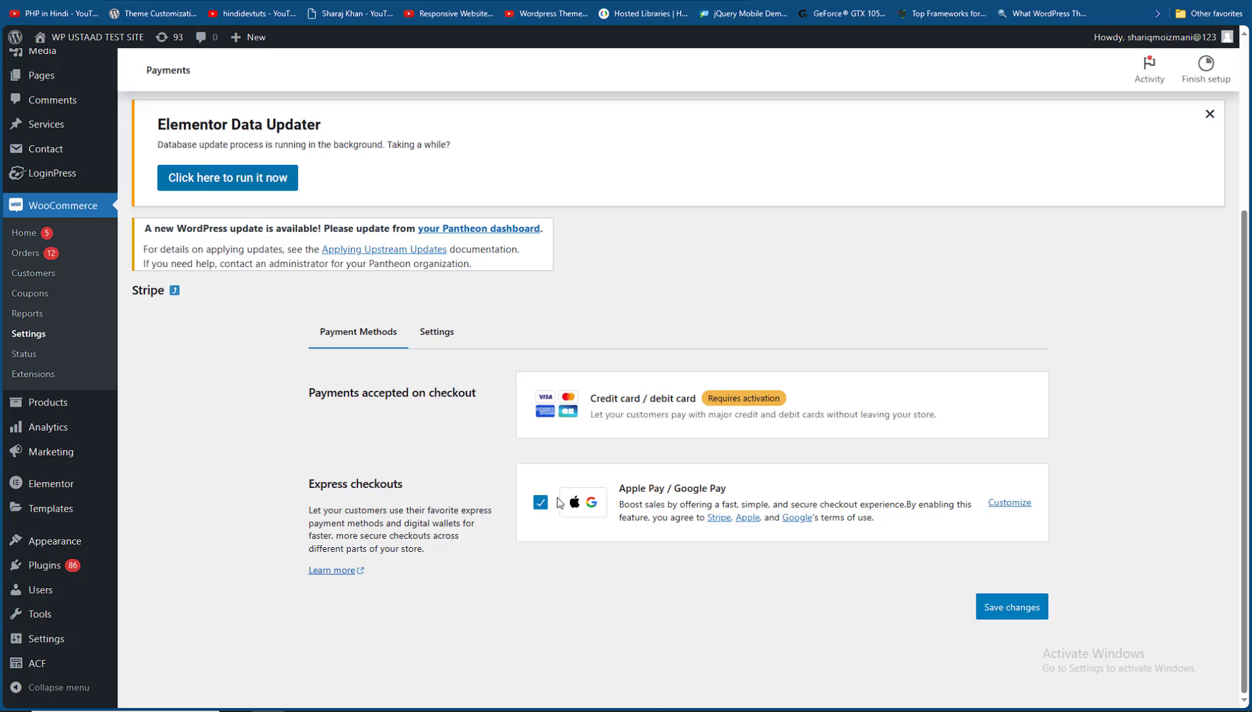